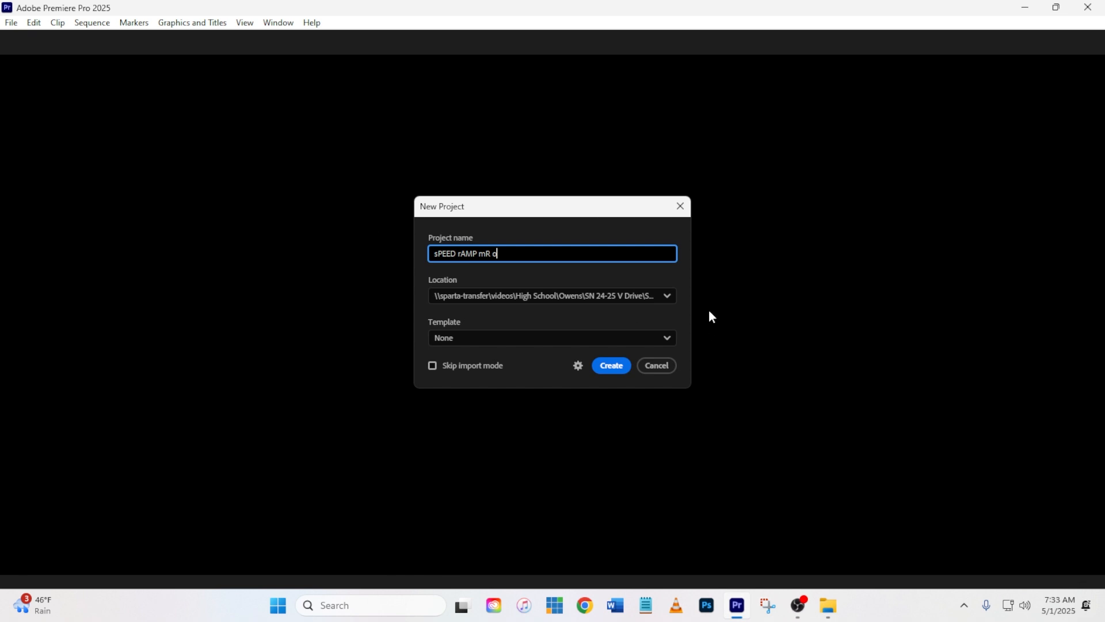
# Step: Complete the project name as "sPEED rAMP mR o 2", create the project in the Speed Ramp Test location and skip the media import
pyautogui.click(667, 295)
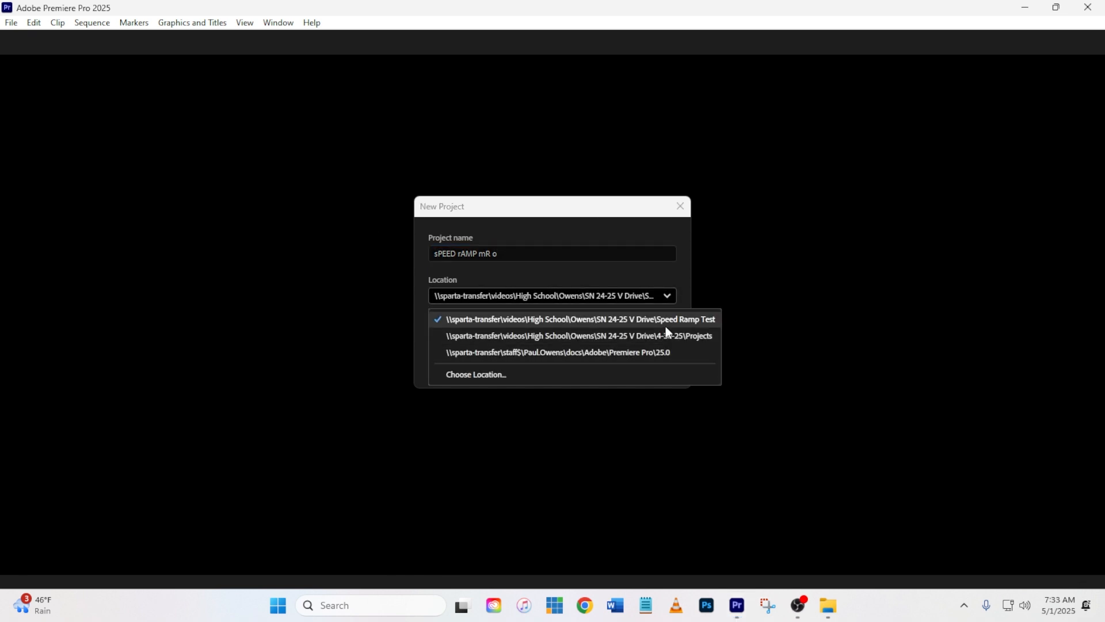
pyautogui.click(567, 223)
pyautogui.click(524, 252)
pyautogui.write('2')
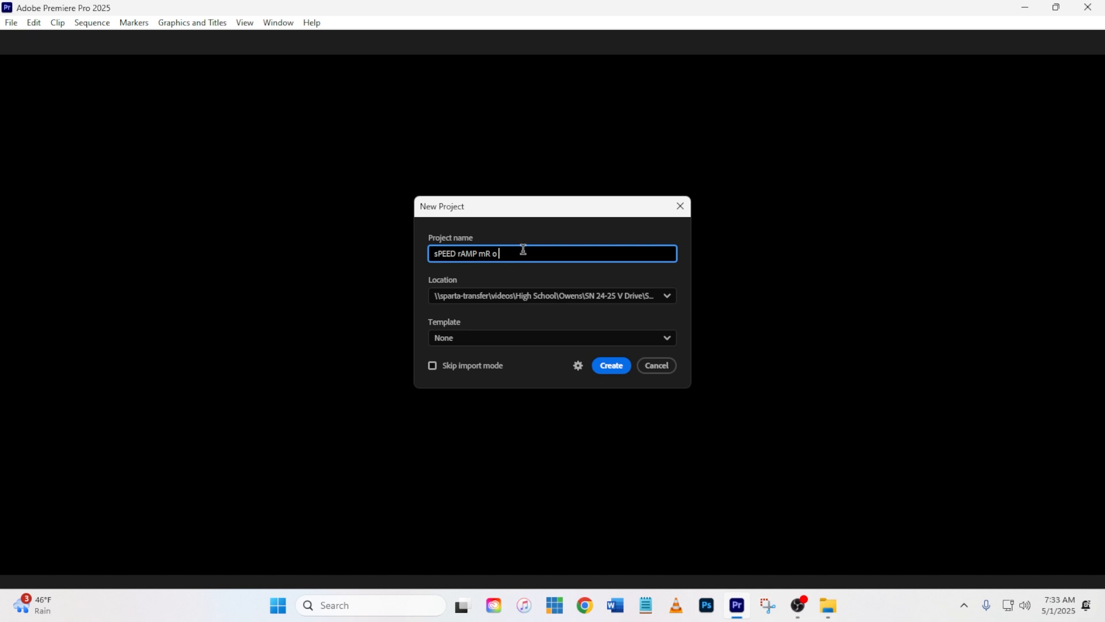
pyautogui.click(612, 366)
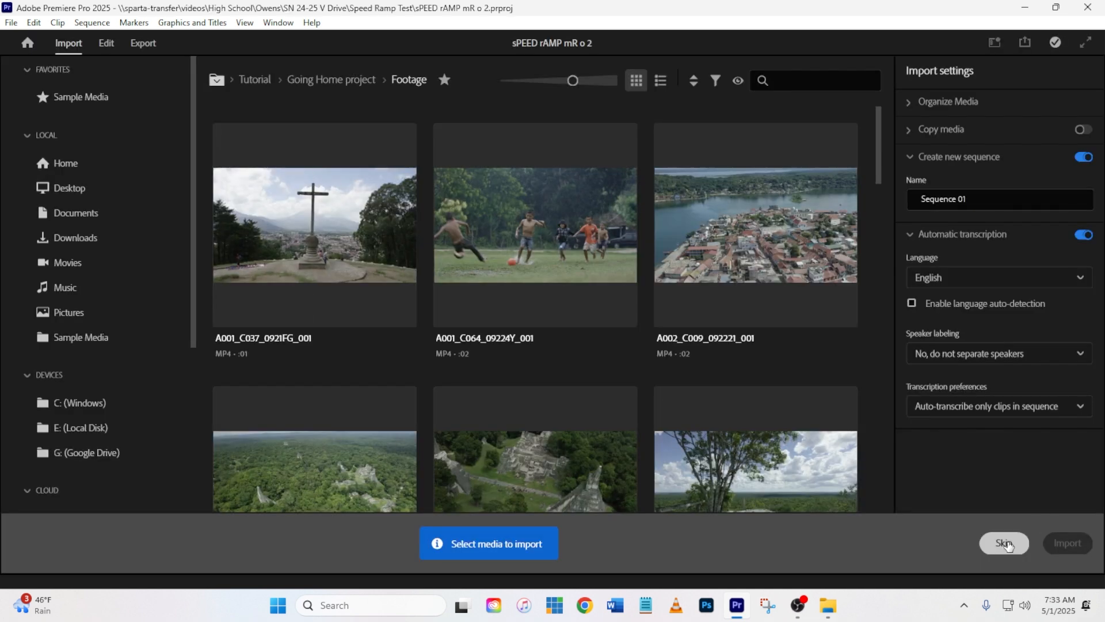
pyautogui.click(1003, 545)
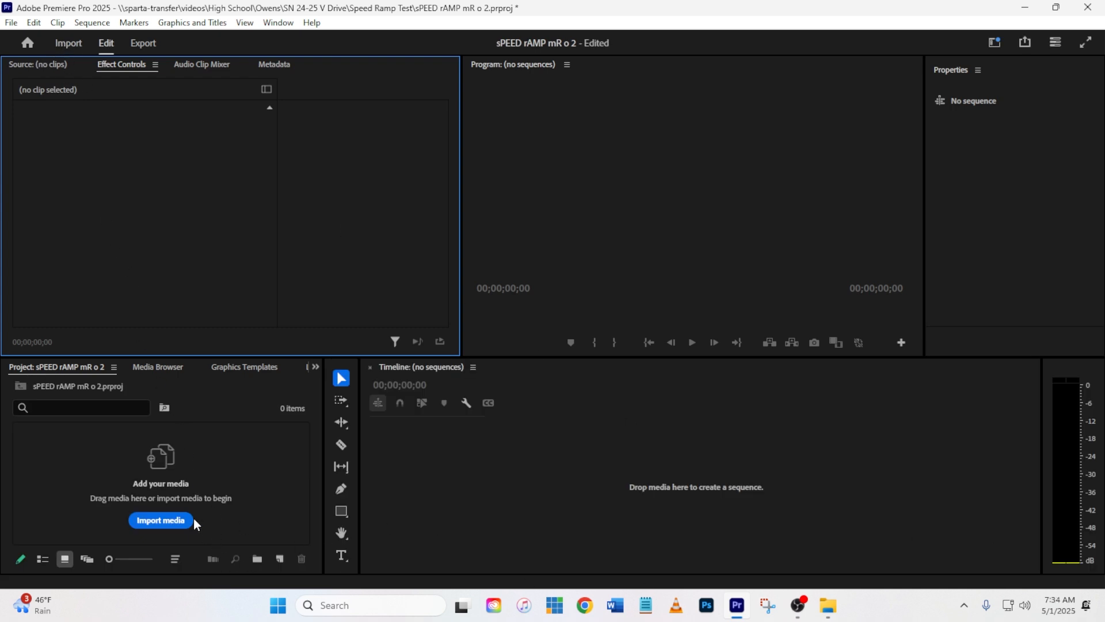
# Step: Import IMG_7968.MOV from the Asset Folders 4K 60 fps folder inside Speed Ramp Test and open it in the Source Monitor
pyautogui.click(161, 521)
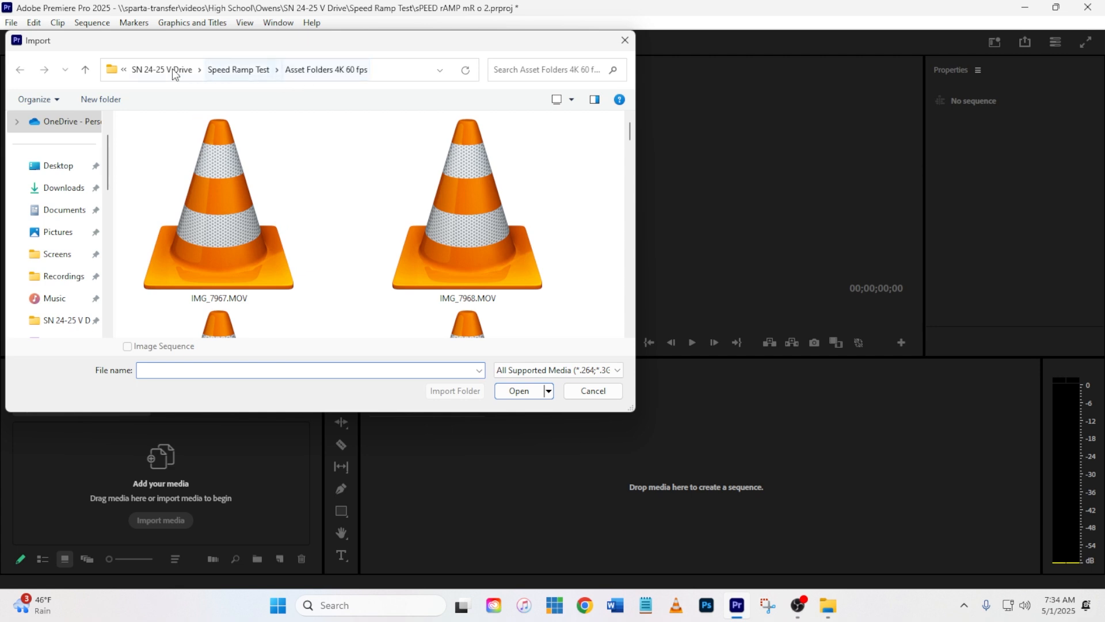
pyautogui.click(62, 320)
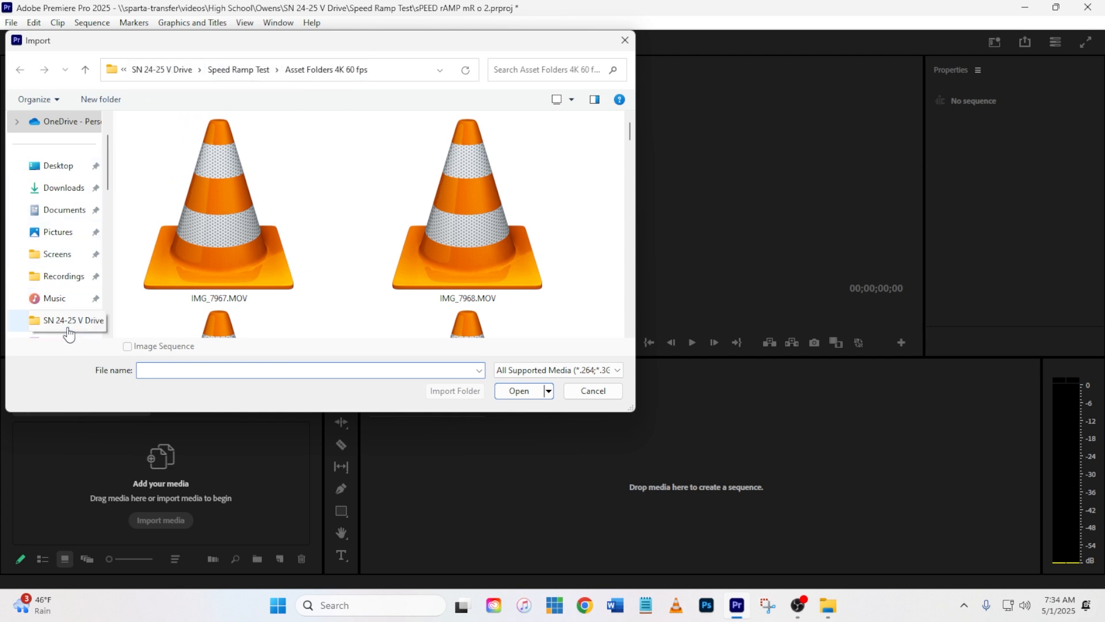
pyautogui.scroll(-1, 219, 236)
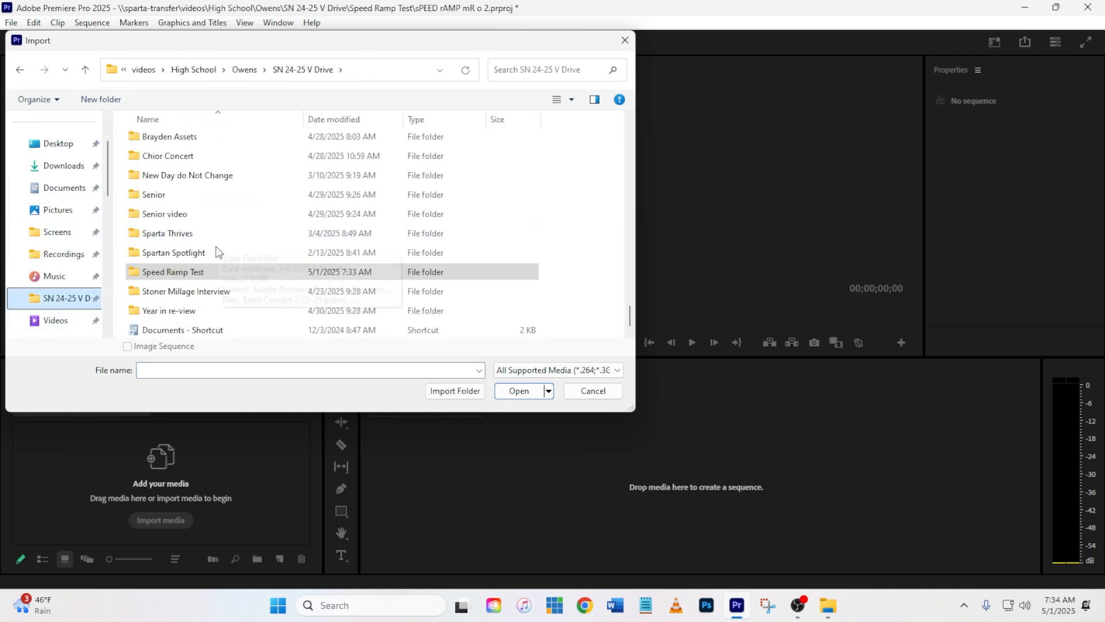
pyautogui.scroll(1, 209, 266)
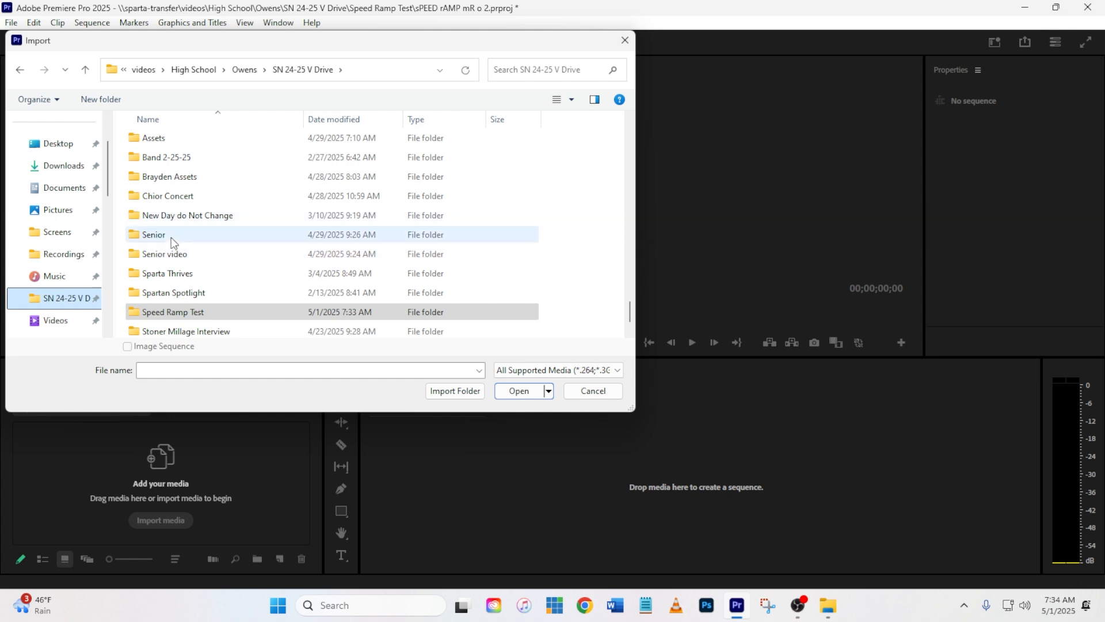
pyautogui.click(160, 319)
pyautogui.doubleClick(159, 318)
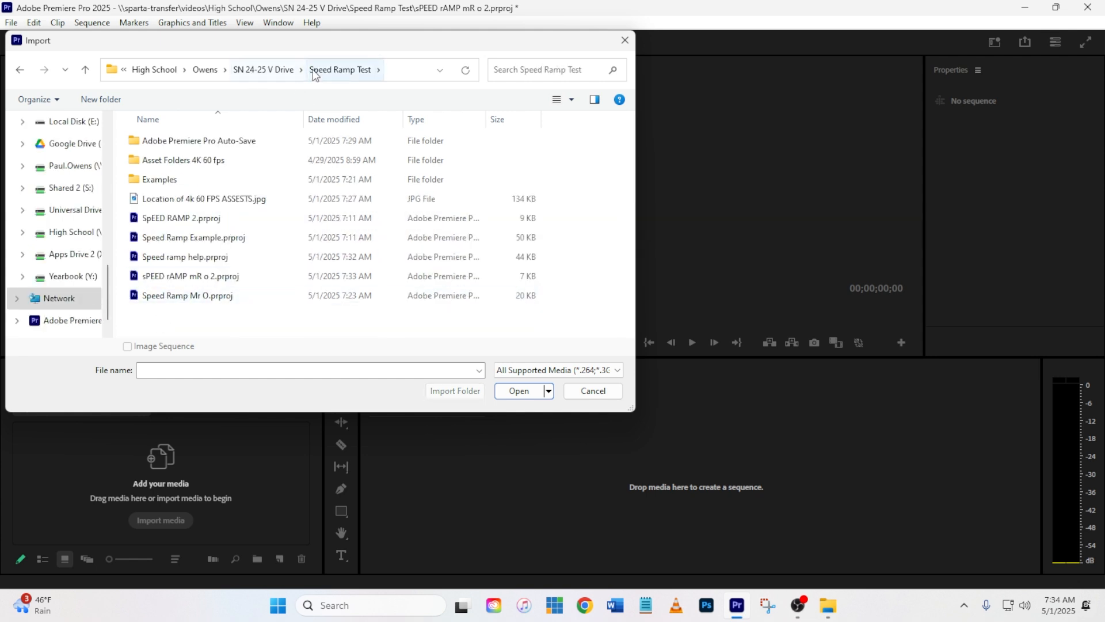
pyautogui.doubleClick(172, 161)
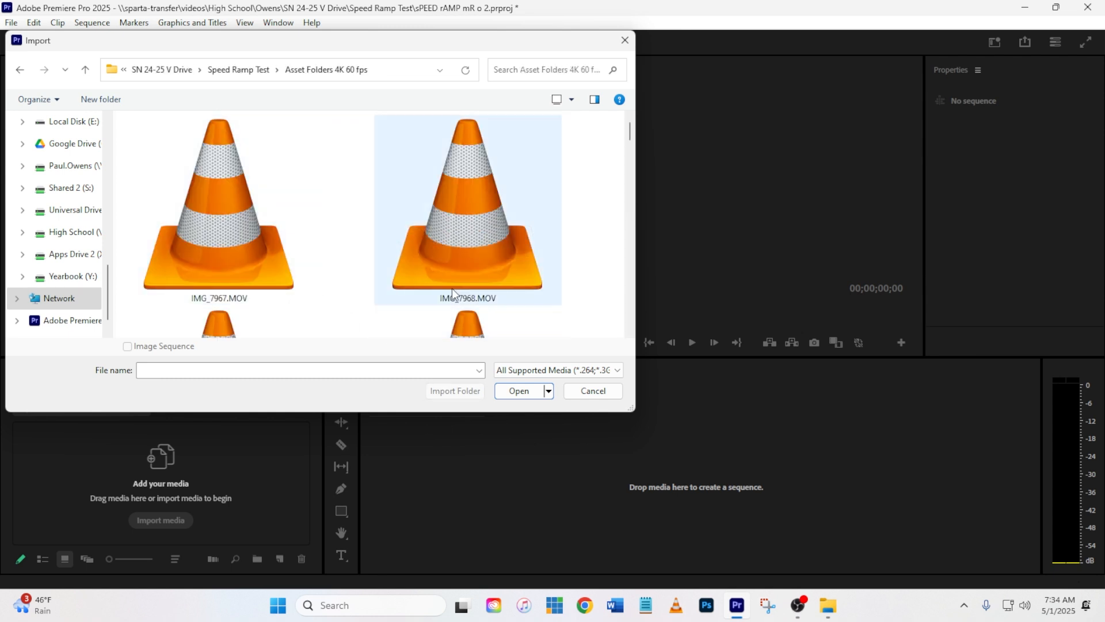
pyautogui.click(472, 225)
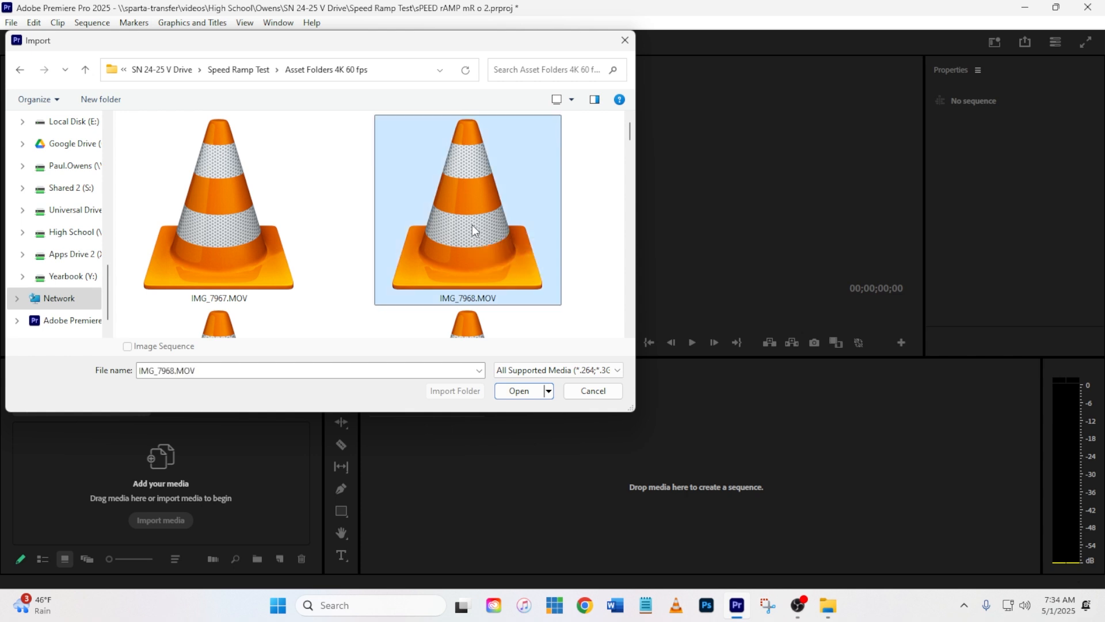
pyautogui.click(519, 393)
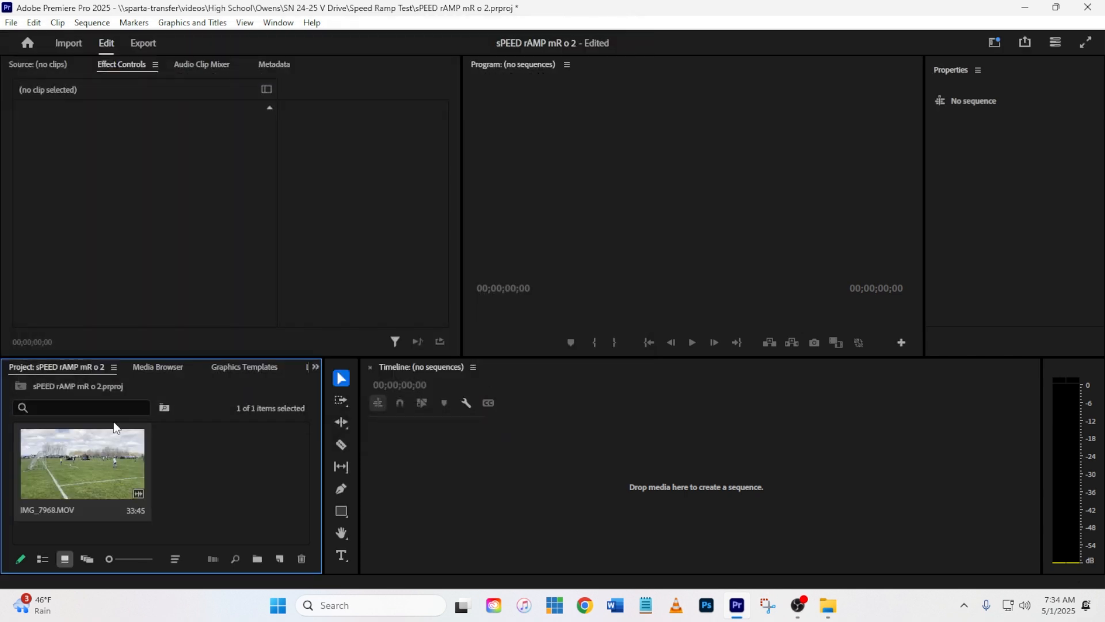
pyautogui.doubleClick(86, 468)
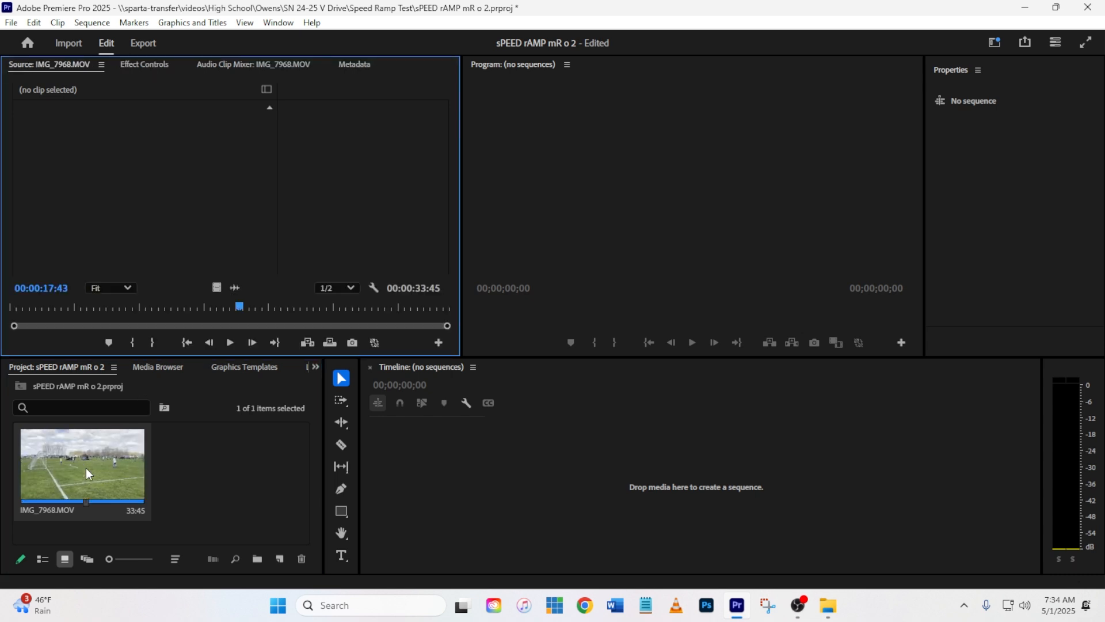
pyautogui.click(278, 22)
pyautogui.moveTo(291, 40)
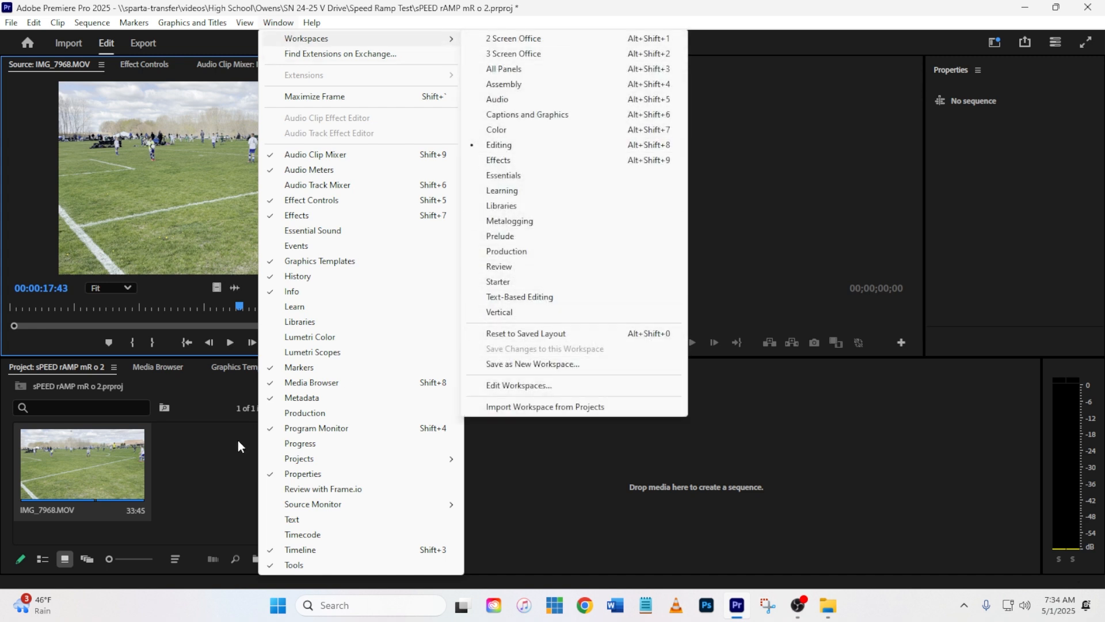
pyautogui.click(148, 401)
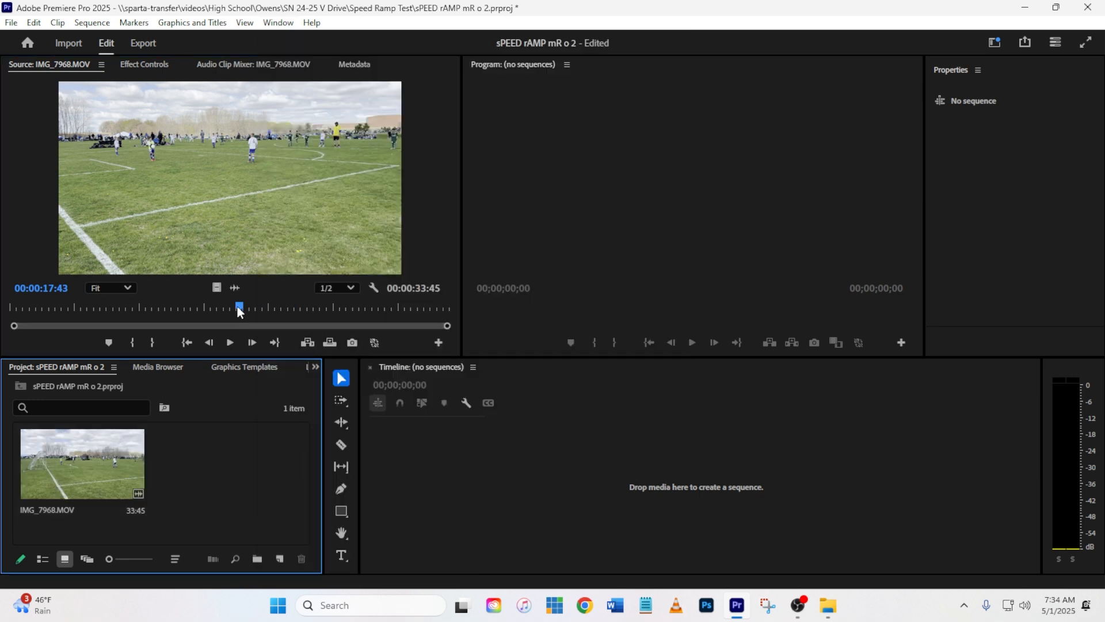
# Step: Mark an In point at 00:00:04:29 and an Out point at 00:00:07:57 on the source clip
pyautogui.moveTo(238, 306); pyautogui.dragTo(68, 322)
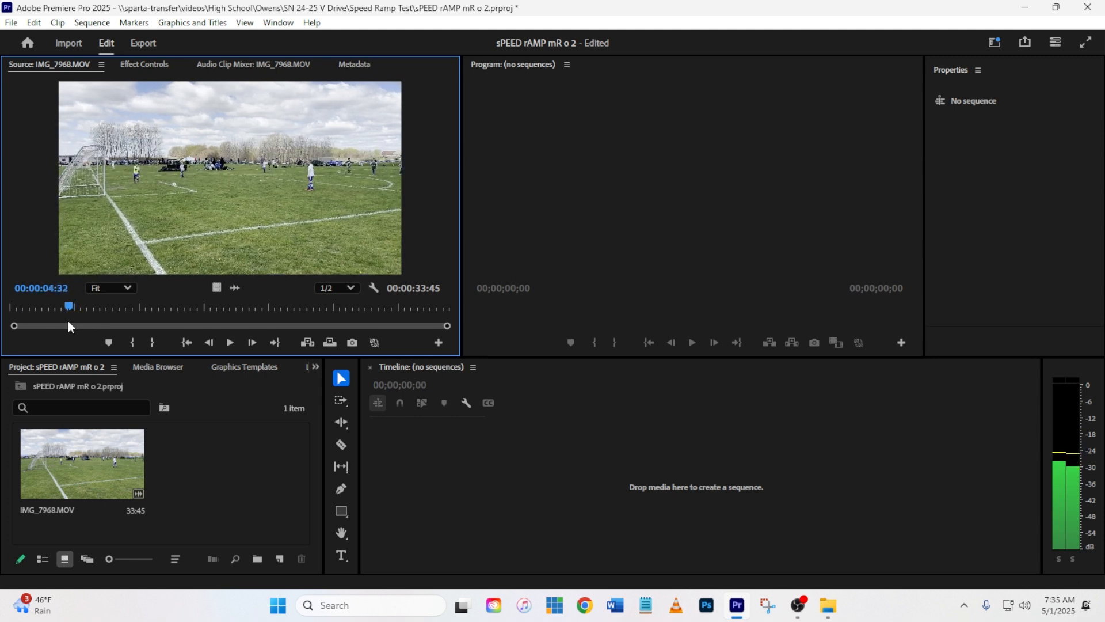
pyautogui.click(131, 342)
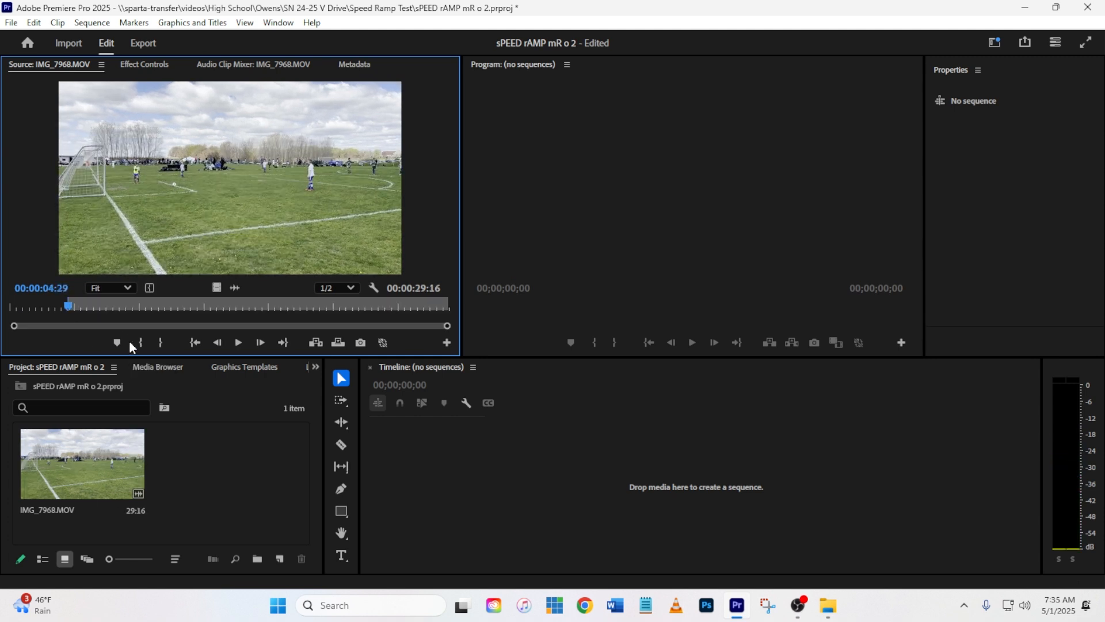
pyautogui.click(240, 342)
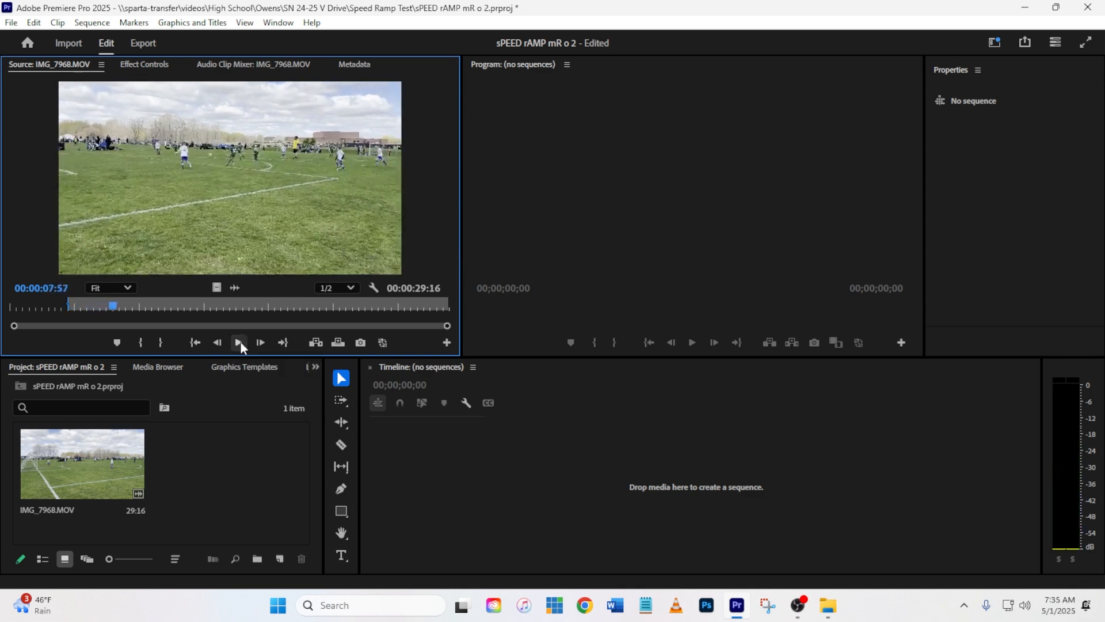
pyautogui.click(241, 342)
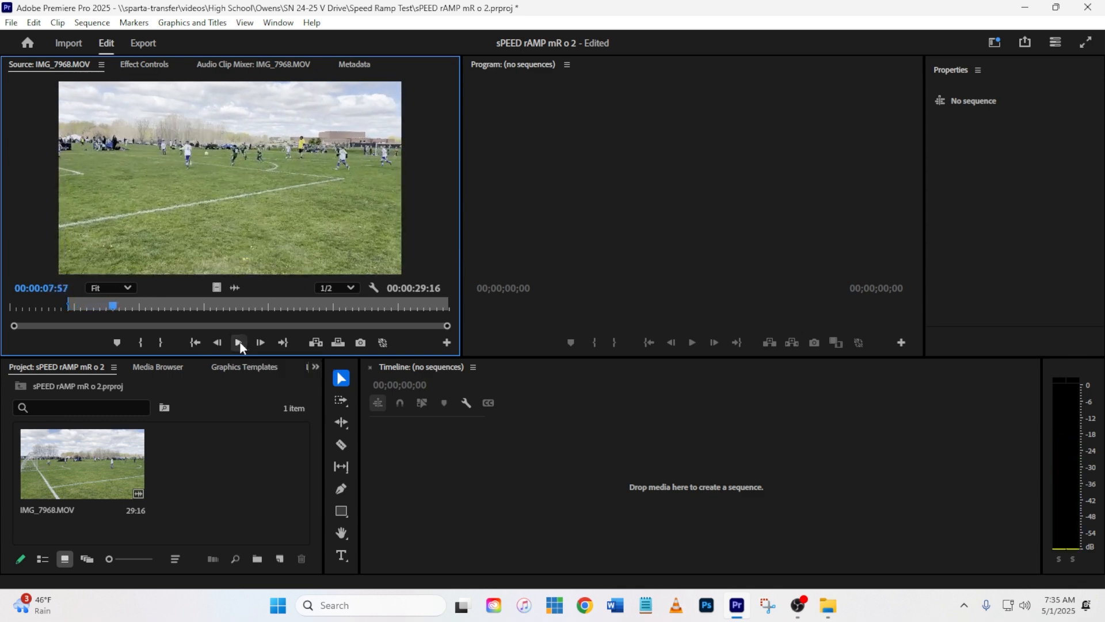
pyautogui.click(159, 343)
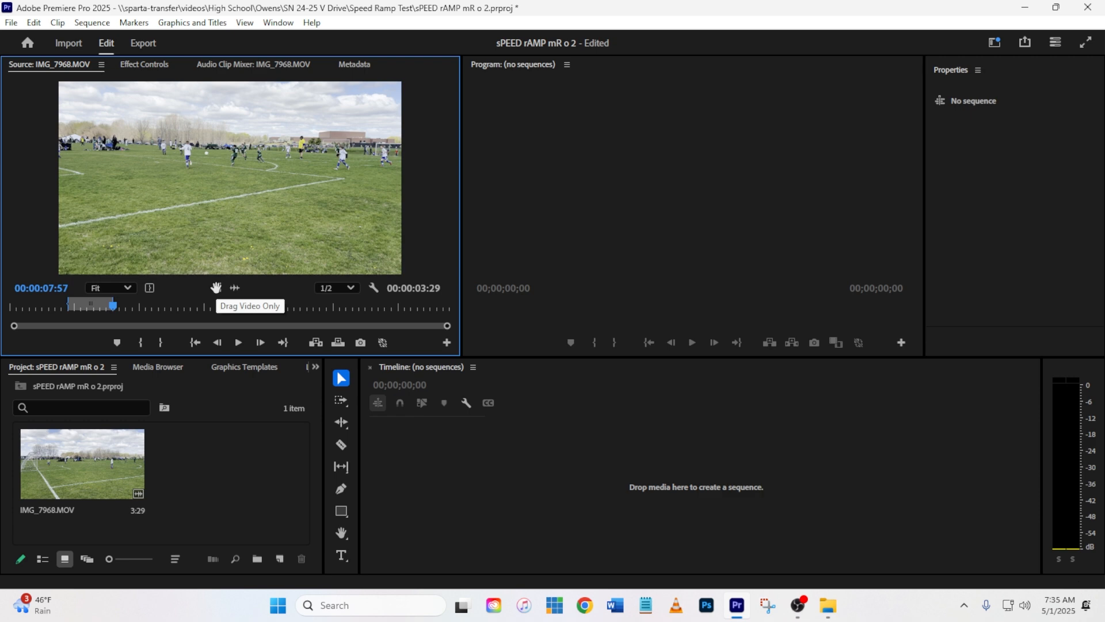
# Step: Create a sequence from only the video of the marked source section and play it back from the start
pyautogui.moveTo(217, 286); pyautogui.dragTo(409, 447)
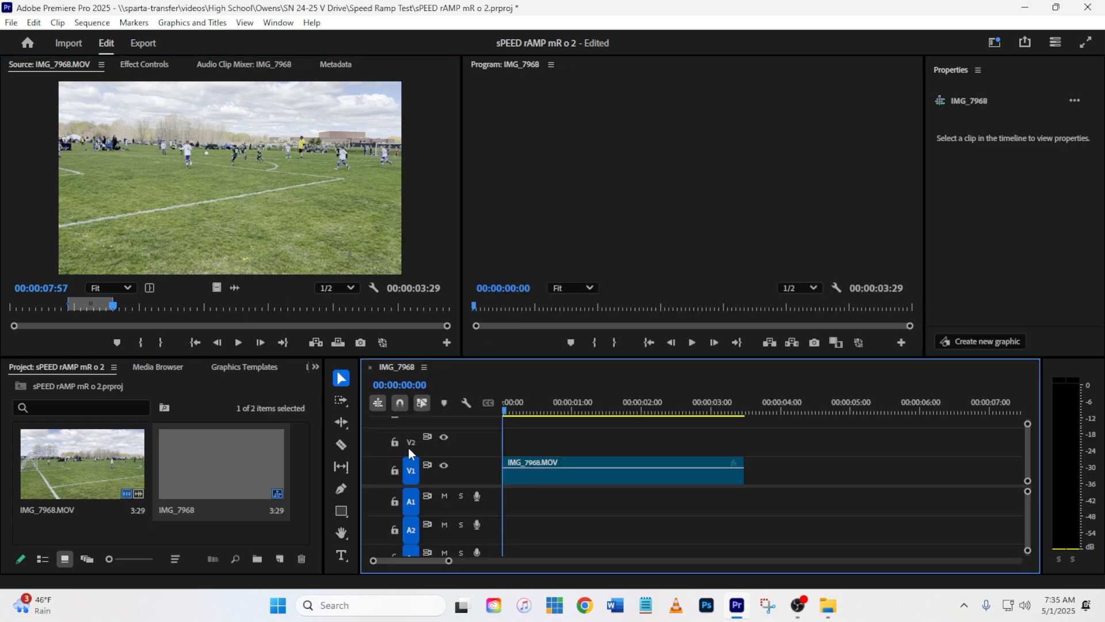
pyautogui.click(693, 411)
pyautogui.moveTo(697, 412); pyautogui.dragTo(475, 415)
pyautogui.press('space')
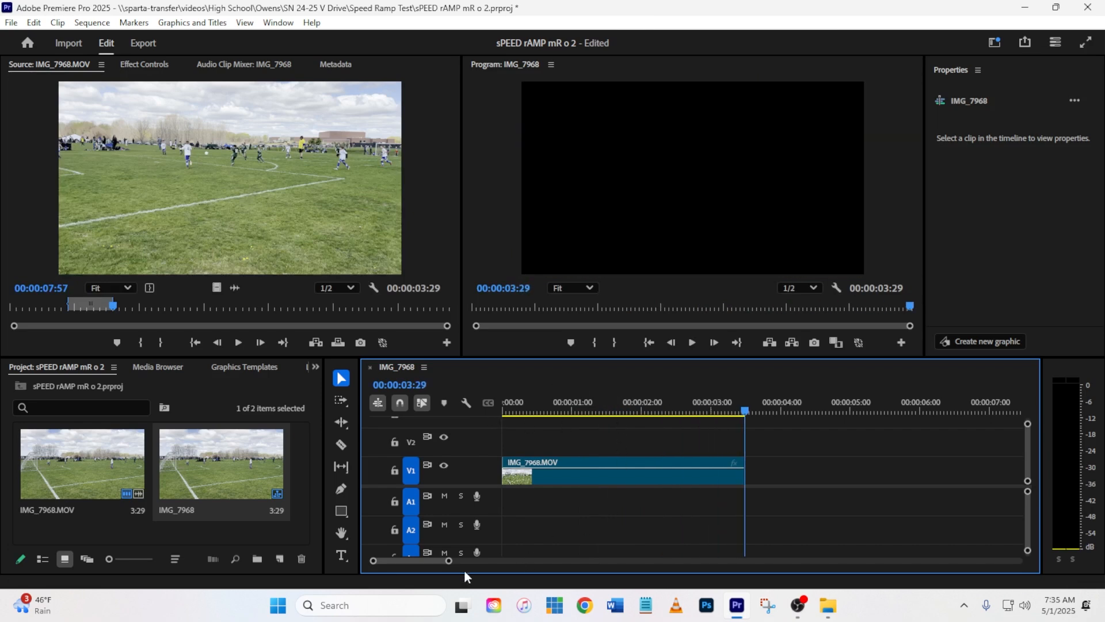
# Step: Duplicate the IMG_7968.MOV clip on track V1, placing the copy after the original with a small gap between them
pyautogui.moveTo(448, 563); pyautogui.dragTo(499, 569)
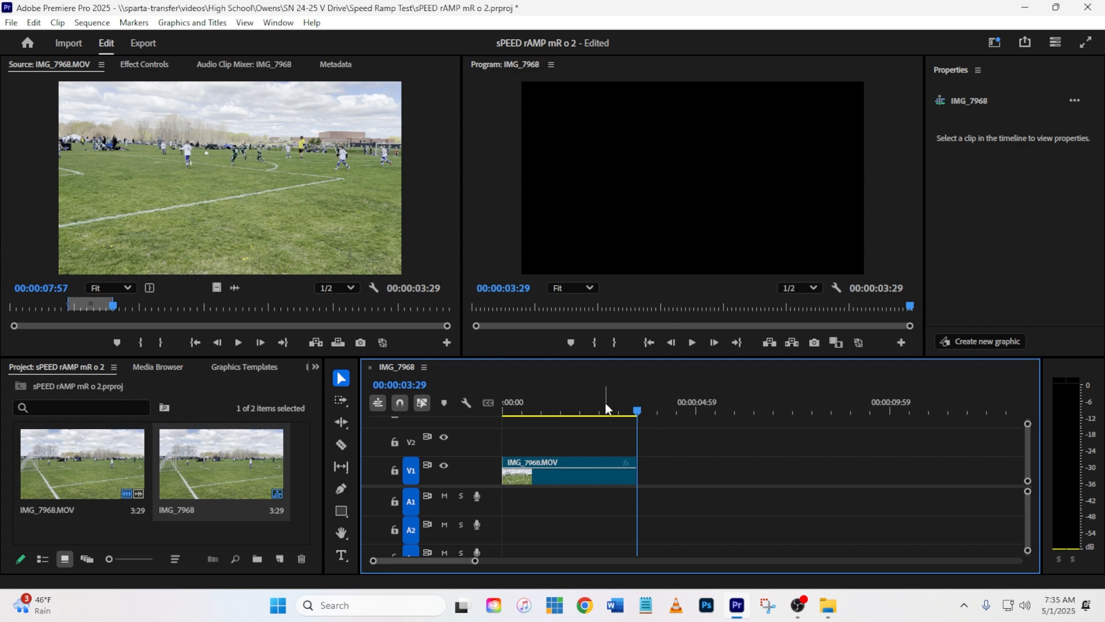
pyautogui.moveTo(532, 410); pyautogui.dragTo(583, 410)
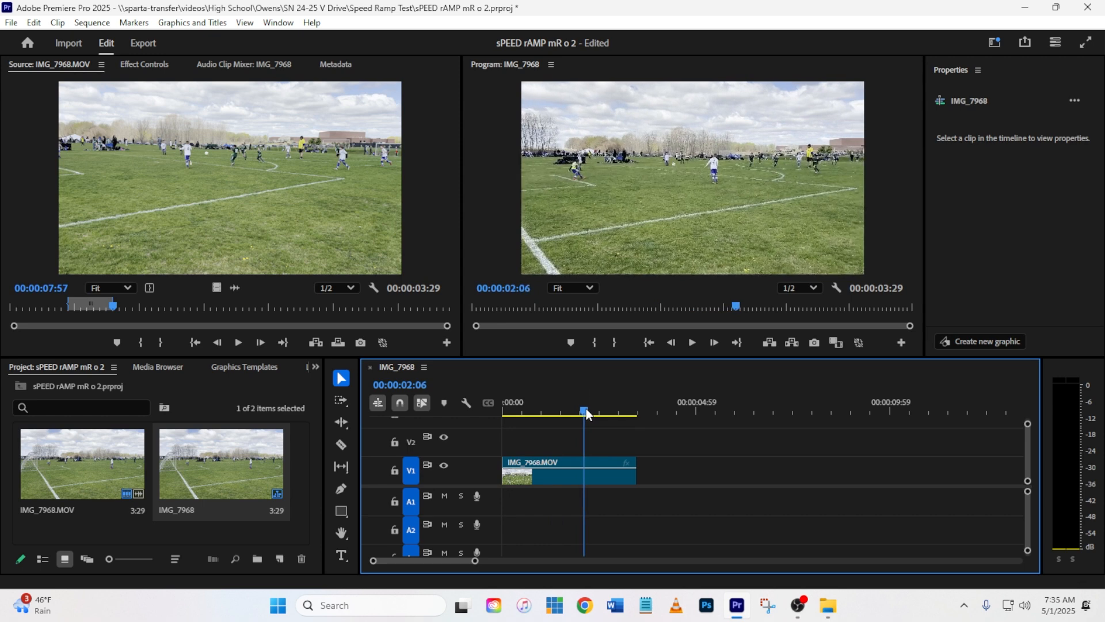
pyautogui.click(572, 461)
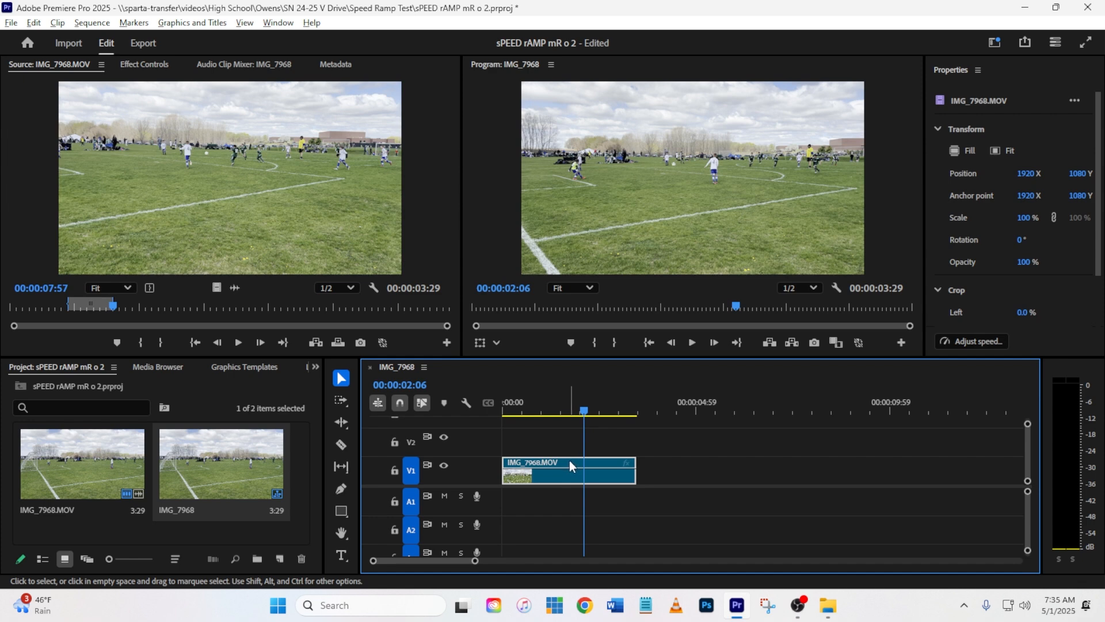
pyautogui.moveTo(569, 460); pyautogui.dragTo(713, 468)
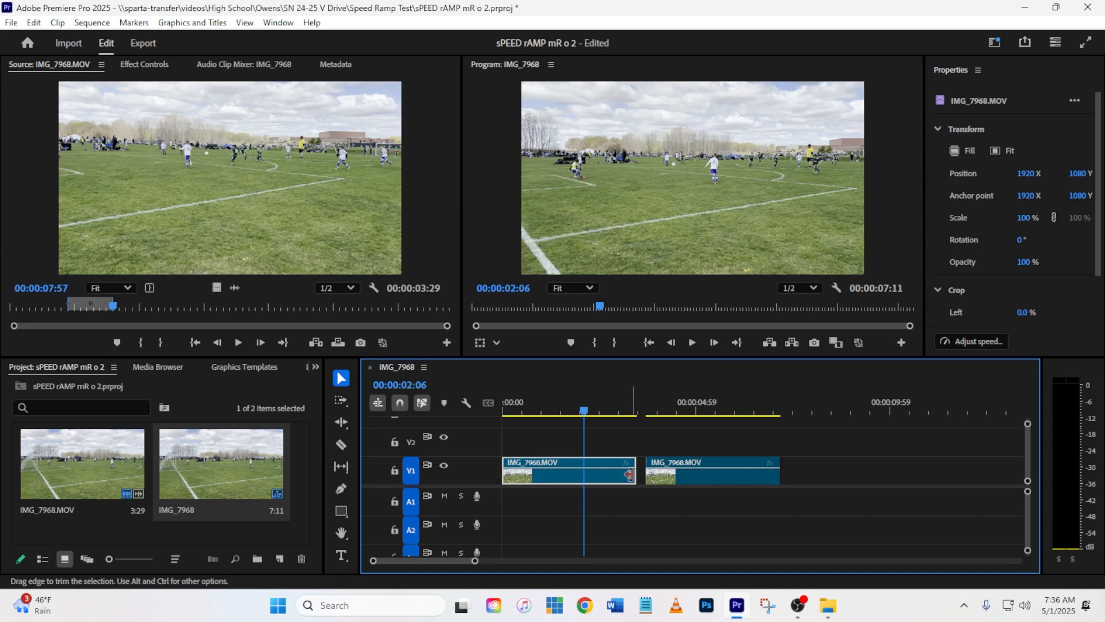
# Step: Place the playhead at 00:00:04:32 over the duplicated clip and show its Time Remapping Speed line on the clip
pyautogui.click(648, 407)
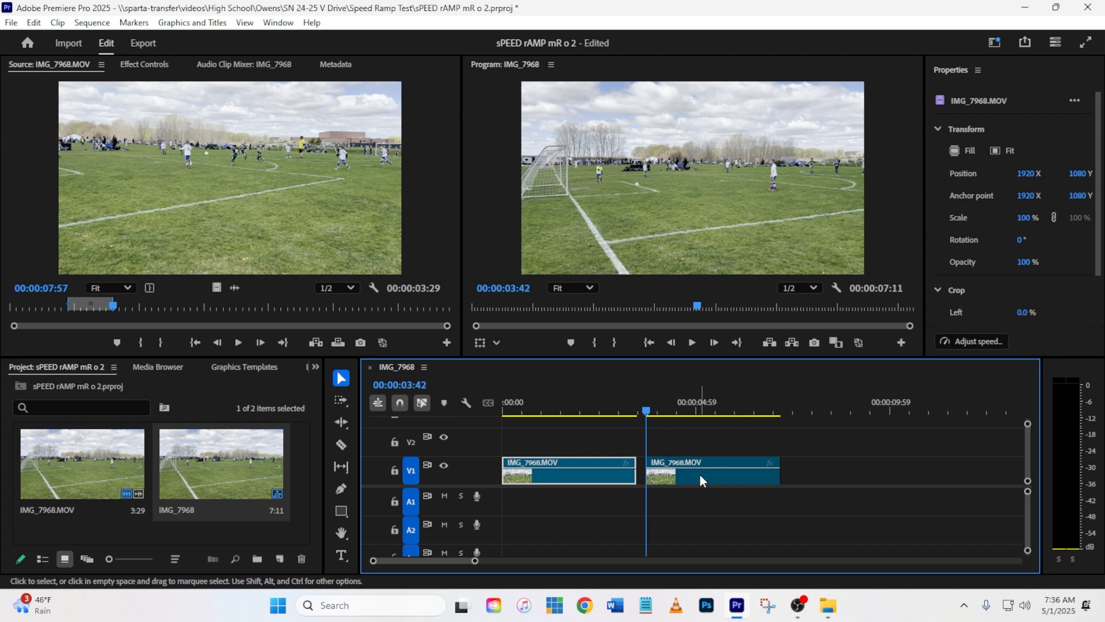
pyautogui.moveTo(655, 408); pyautogui.dragTo(682, 426)
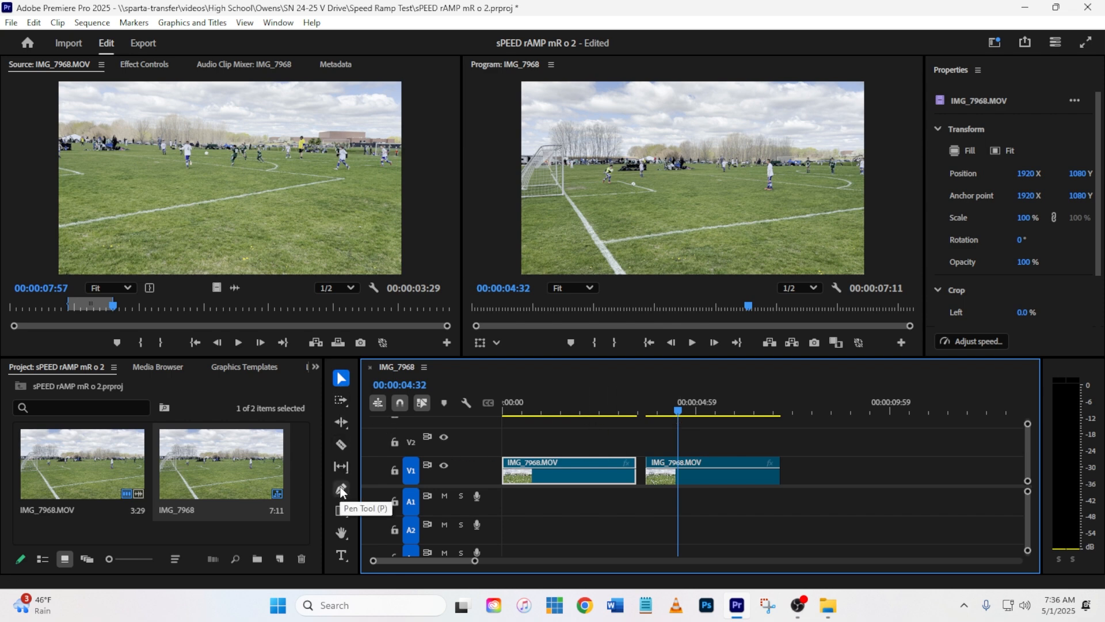
pyautogui.click(773, 467)
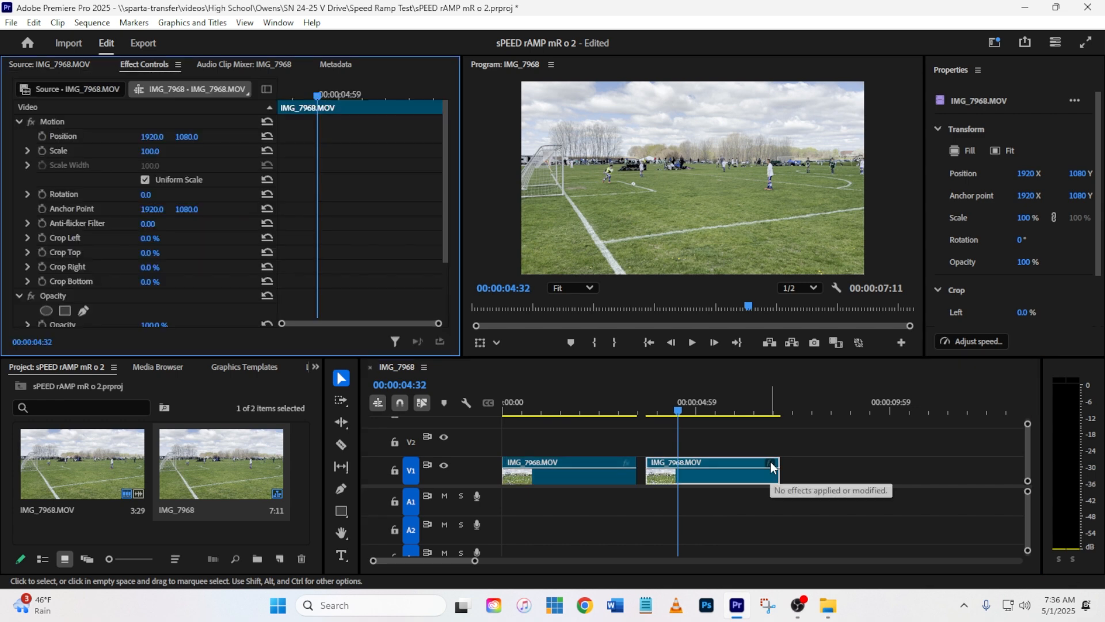
pyautogui.click(773, 466)
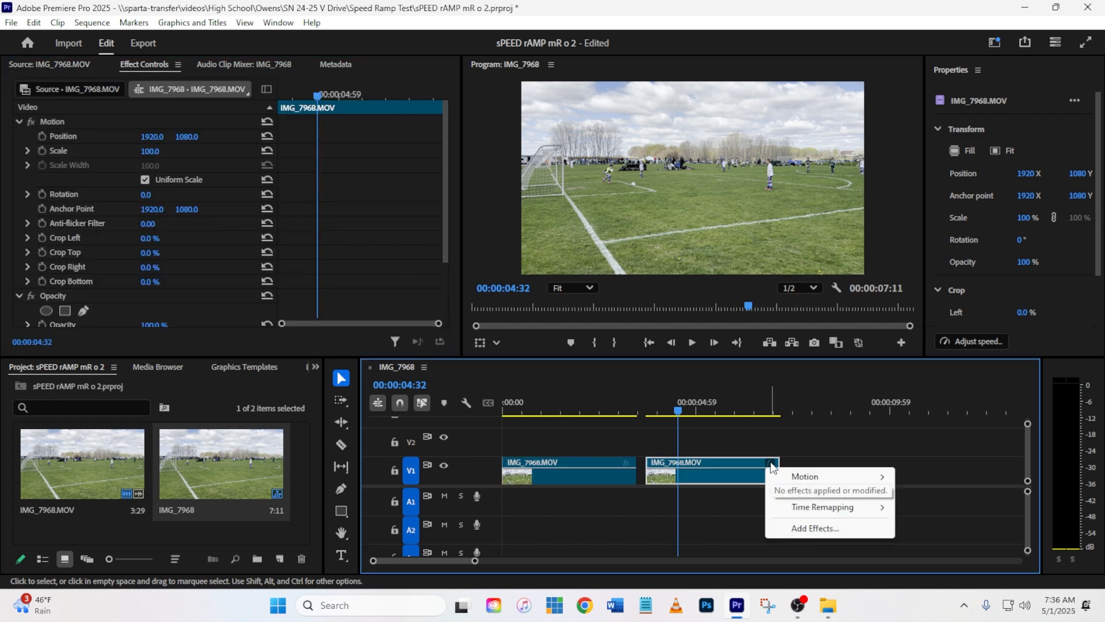
pyautogui.moveTo(805, 512)
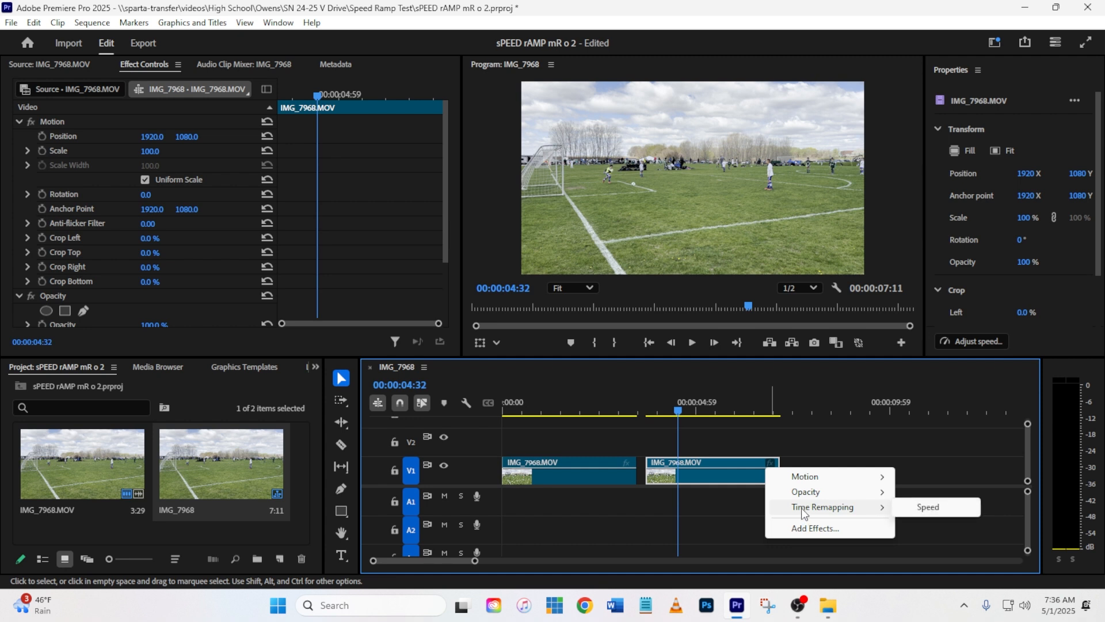
pyautogui.click(922, 506)
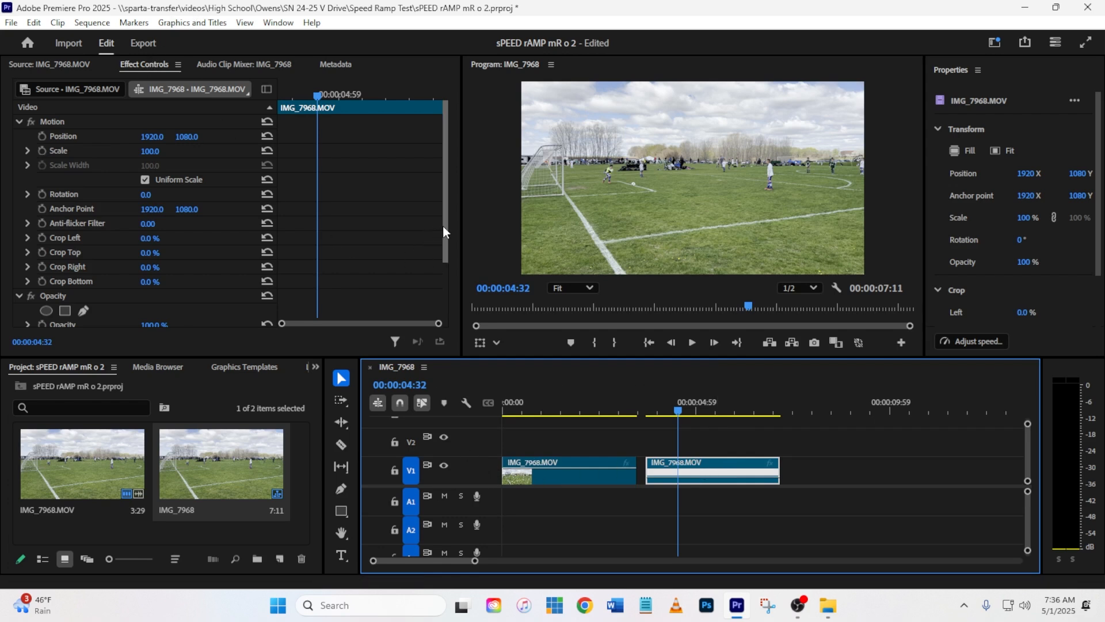
# Step: Add a Time Remapping speed keyframe to the duplicated clip at 00:00:04:32 with the Pen tool
pyautogui.moveTo(443, 226); pyautogui.dragTo(420, 304)
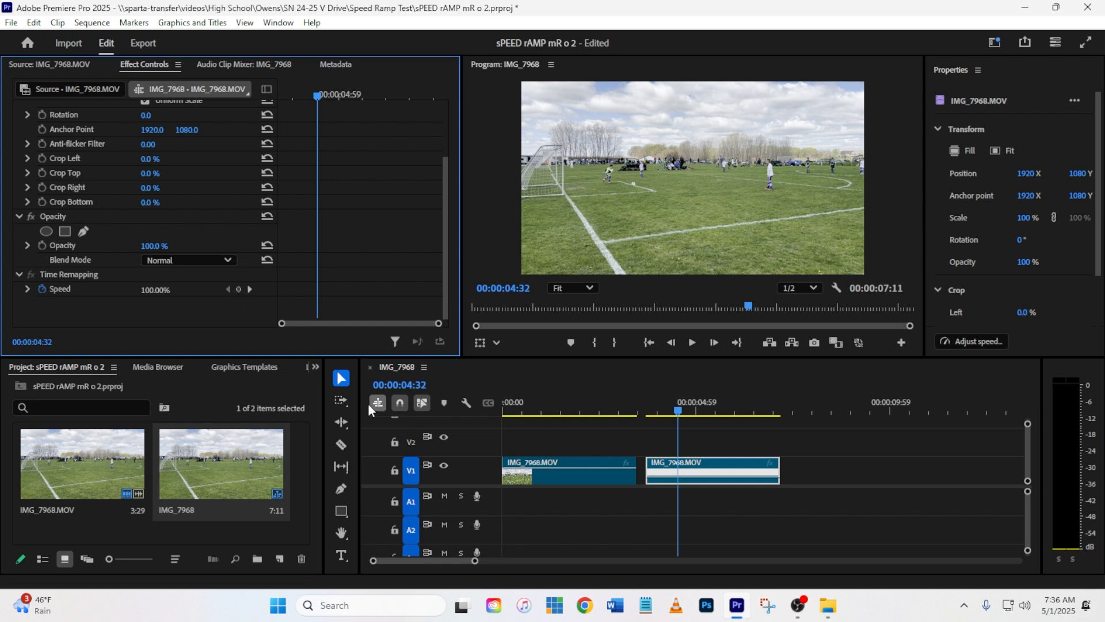
pyautogui.click(341, 488)
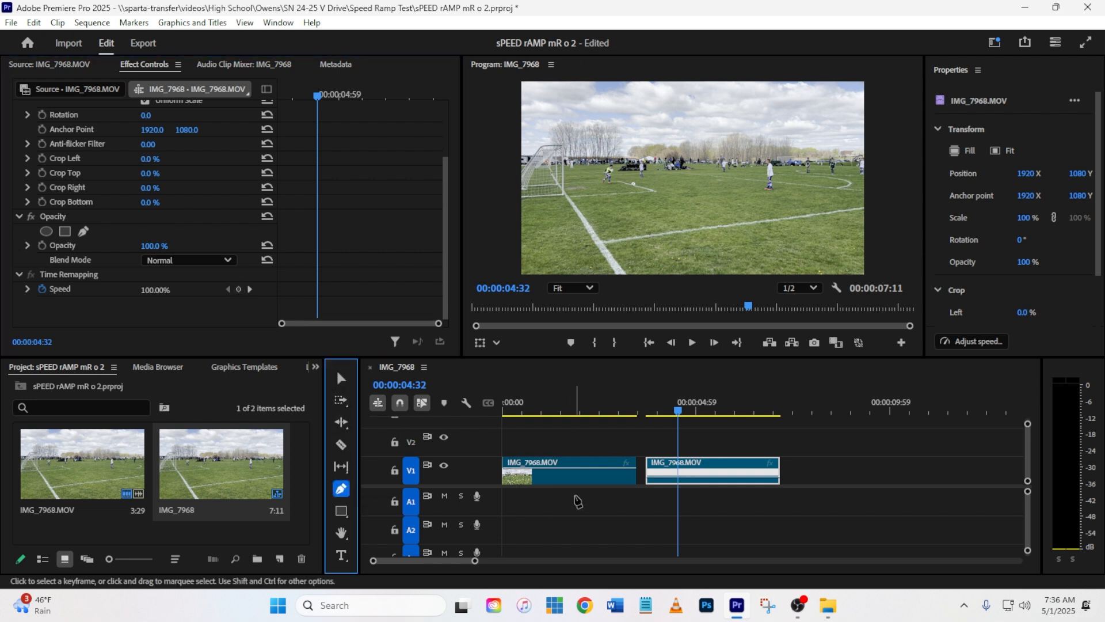
pyautogui.click(678, 479)
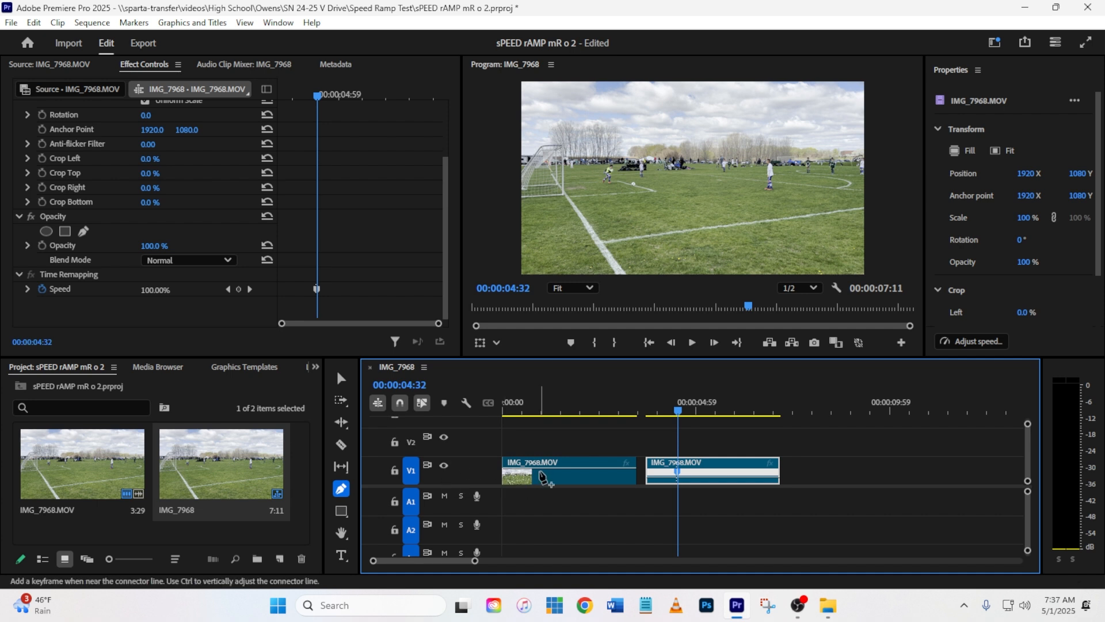
# Step: Enlarge track V1 and lower the duplicated clip's speed after the keyframe to 15%
pyautogui.doubleClick(491, 475)
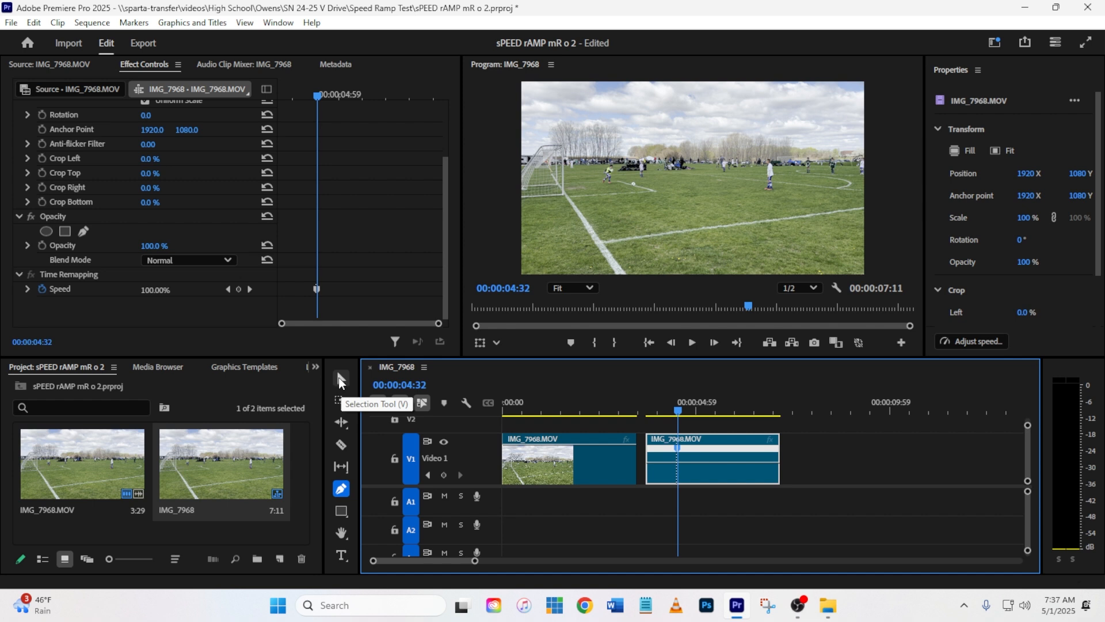
pyautogui.click(338, 378)
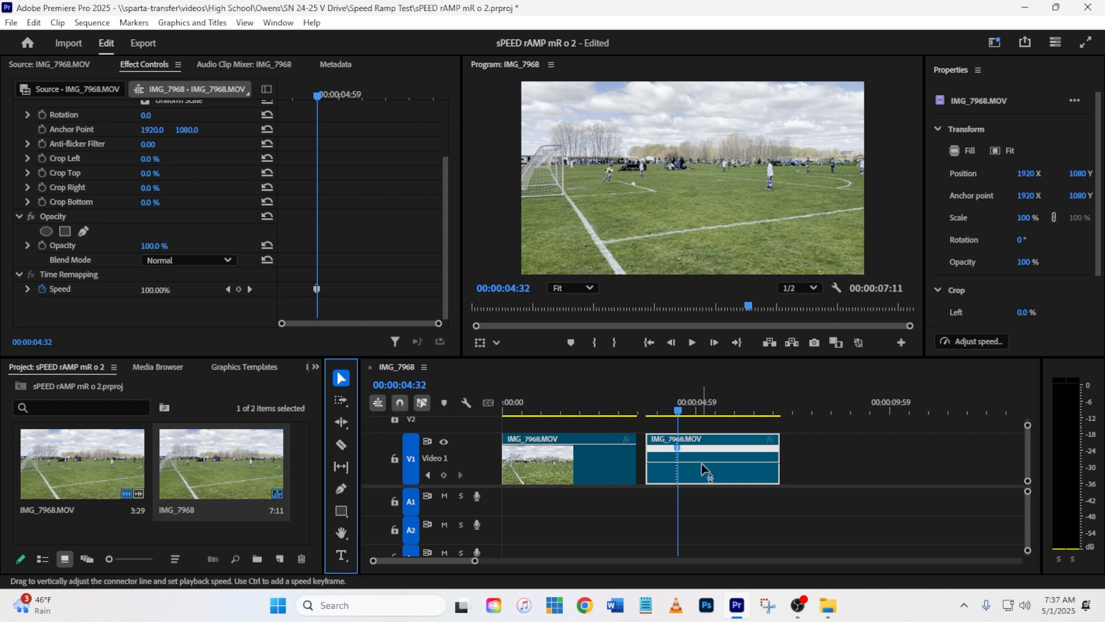
pyautogui.moveTo(702, 469); pyautogui.dragTo(703, 528)
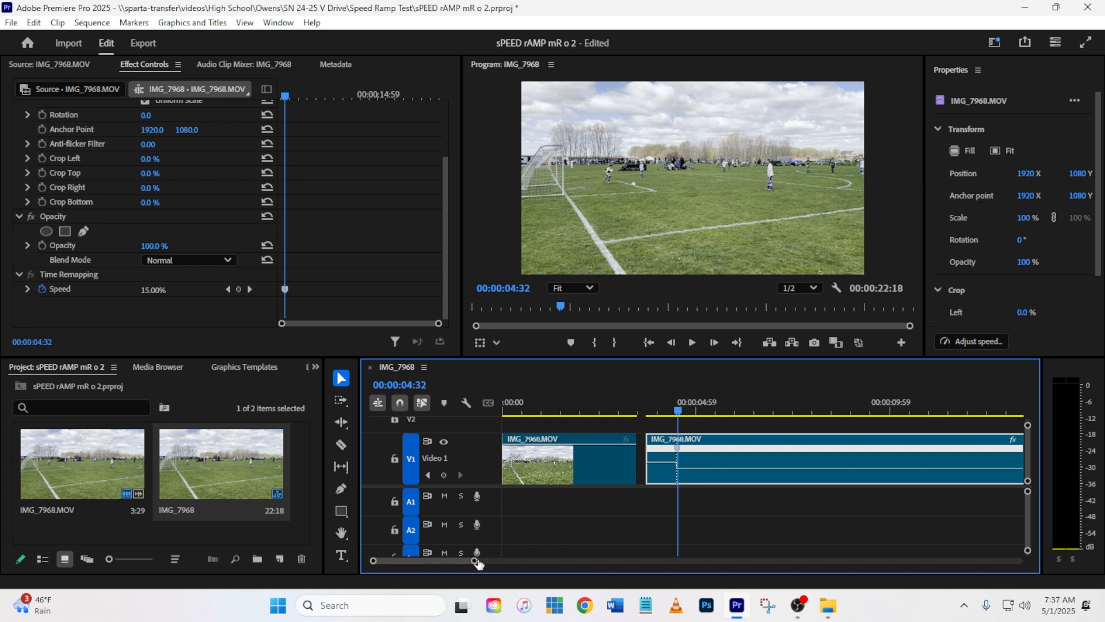
# Step: Split the speed keyframe into a gradual slowdown about 3 seconds long, starting at 00:00:04:32
pyautogui.moveTo(475, 561); pyautogui.dragTo(537, 567)
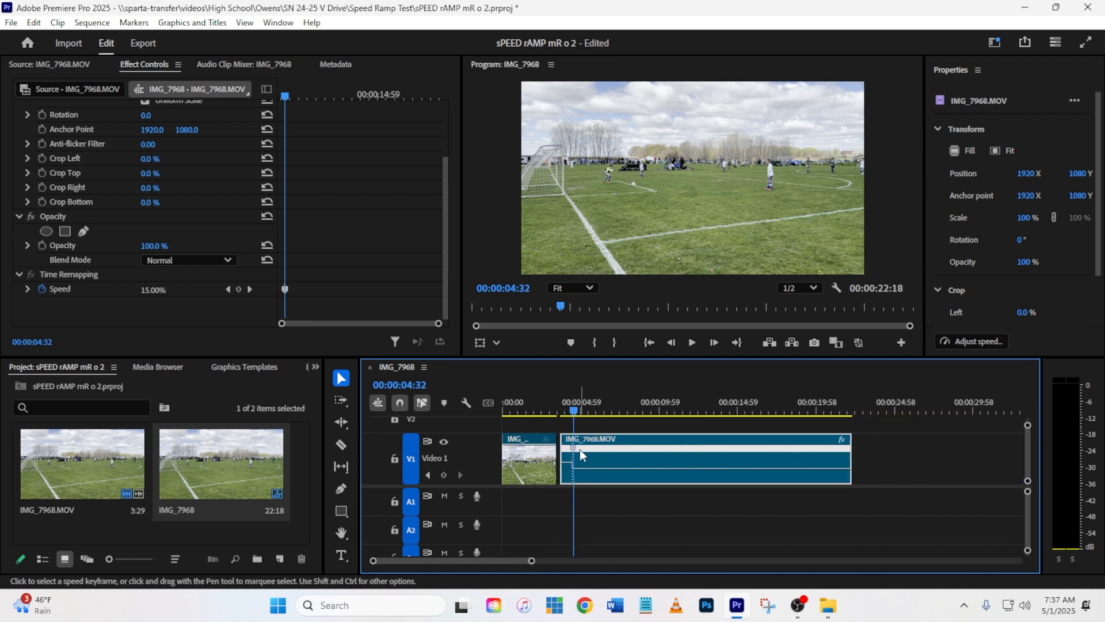
pyautogui.click(341, 378)
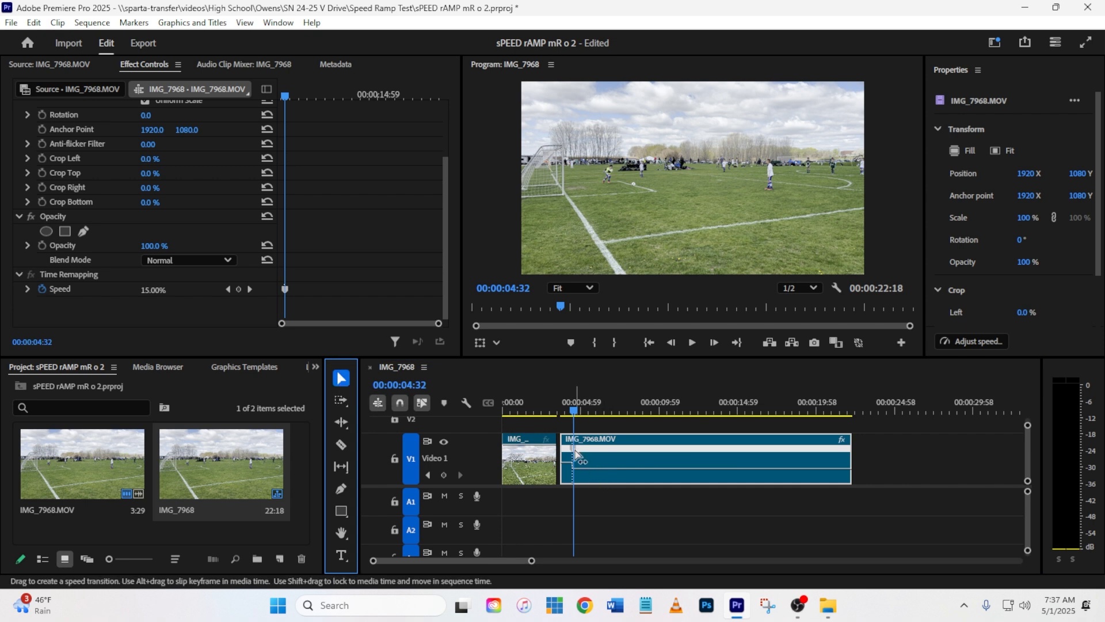
pyautogui.moveTo(575, 455); pyautogui.dragTo(624, 457)
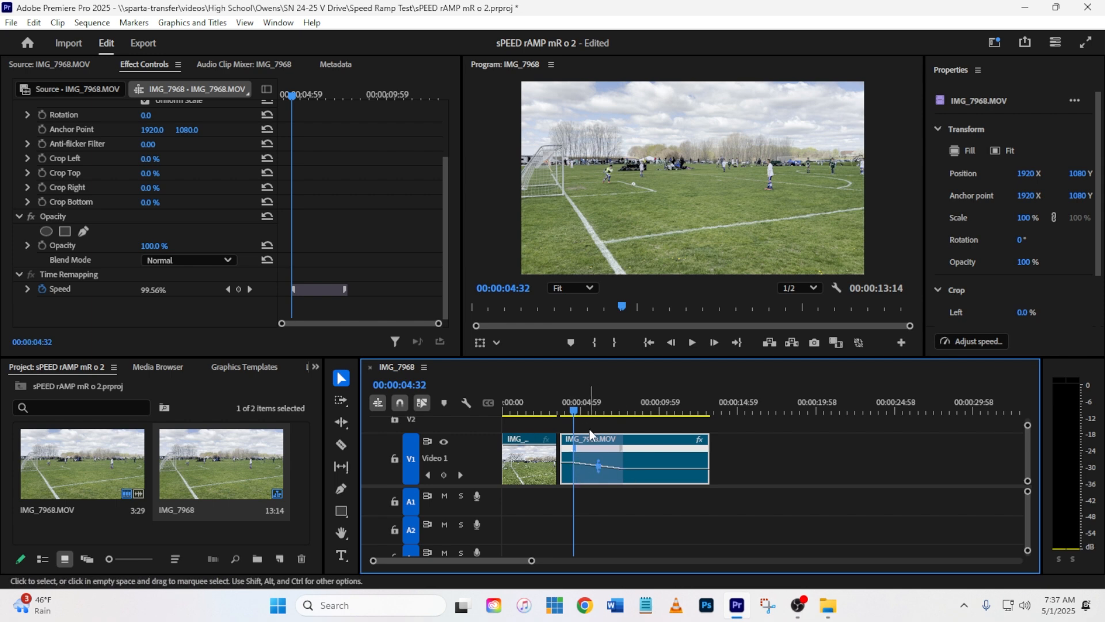
# Step: Play the duplicated clip from its start through the slowdown to check the ramp
pyautogui.moveTo(573, 414); pyautogui.dragTo(562, 413)
pyautogui.press('space')
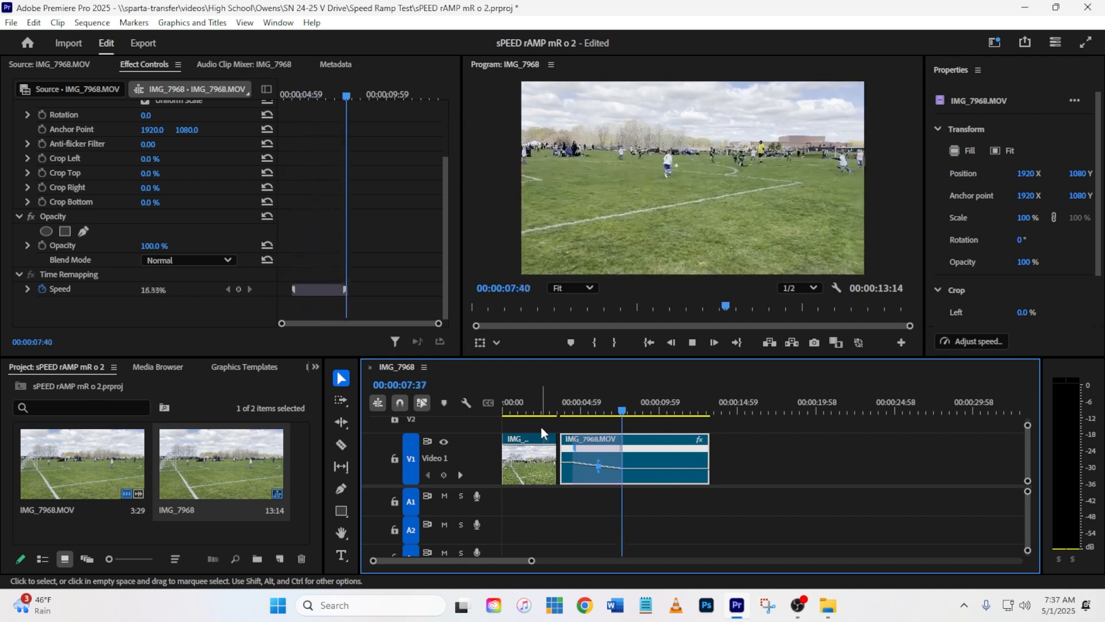
pyautogui.press('space')
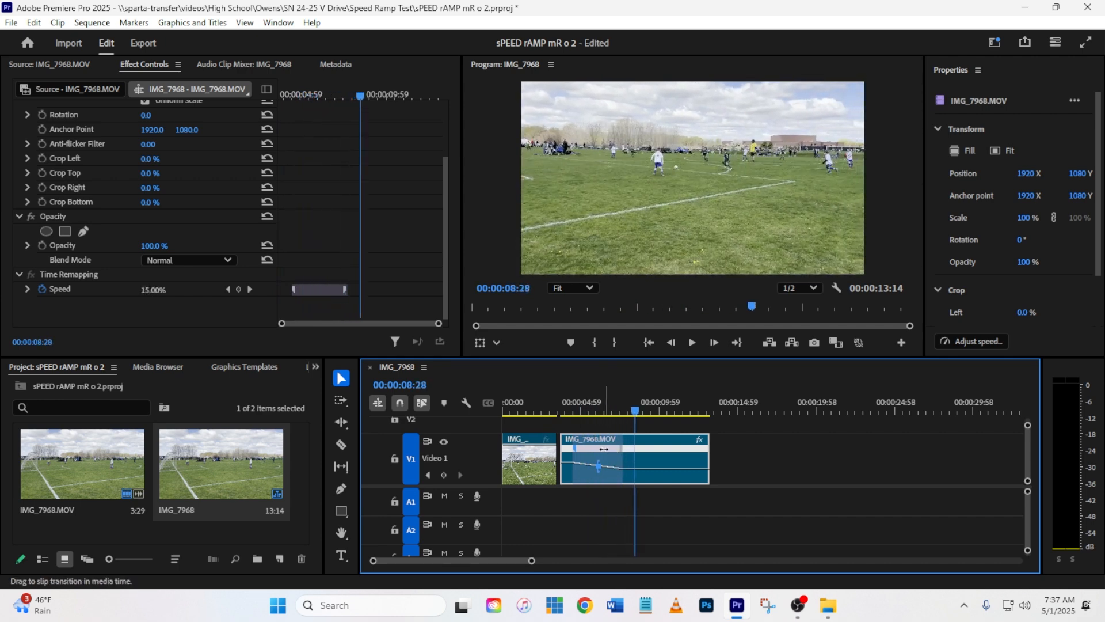
# Step: Slide the slowdown transition earlier in the duplicated clip and play it back from the clip's start
pyautogui.moveTo(599, 450); pyautogui.dragTo(597, 450)
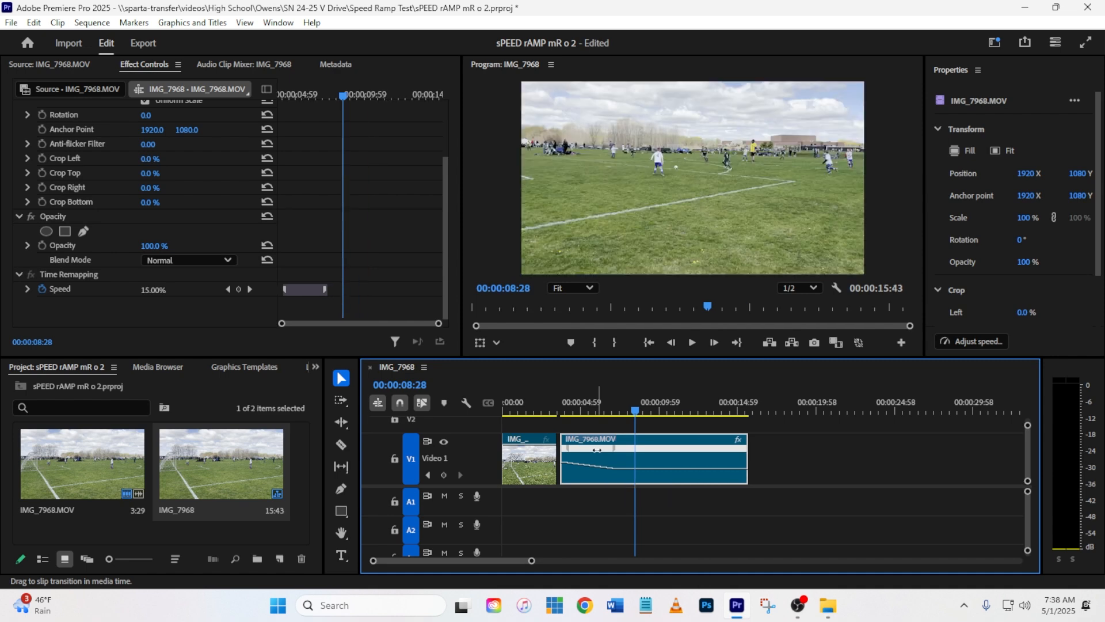
pyautogui.click(568, 402)
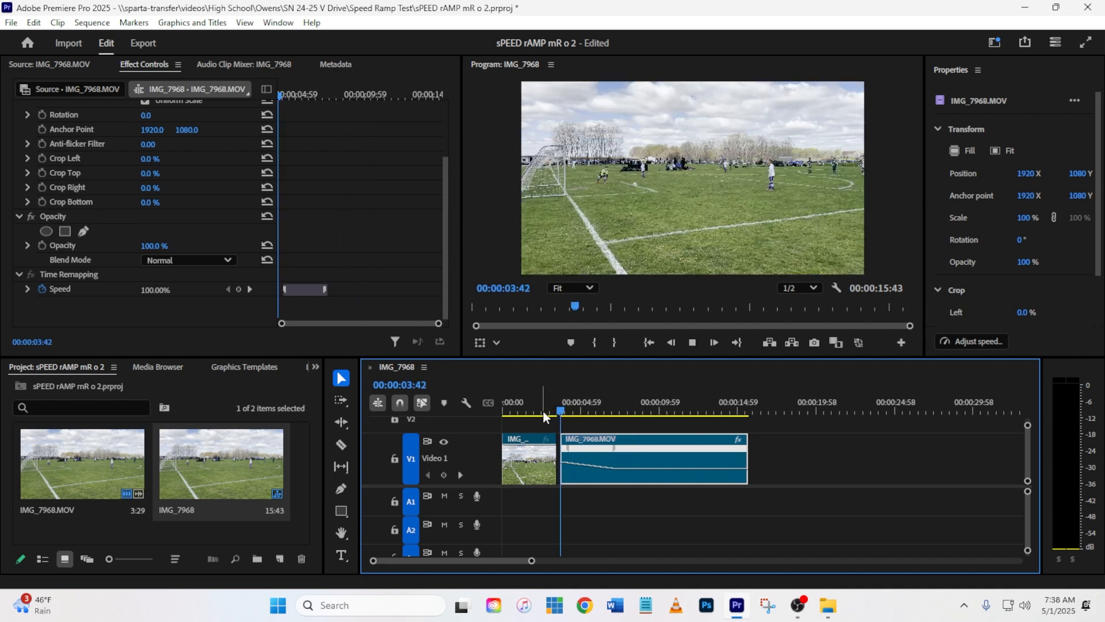
pyautogui.press('space')
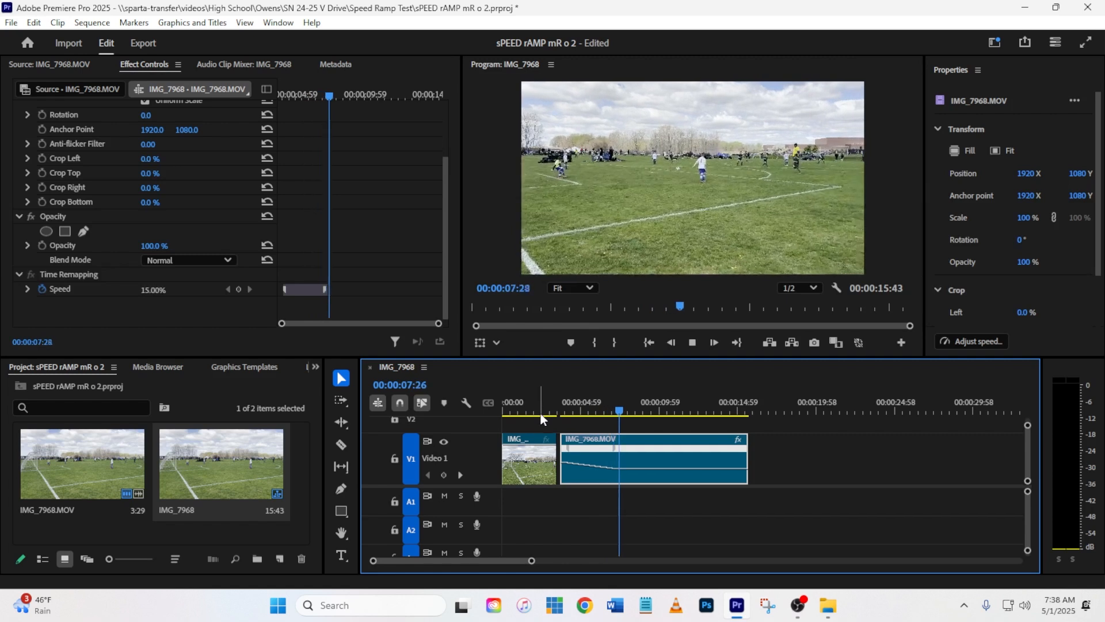
pyautogui.press('space')
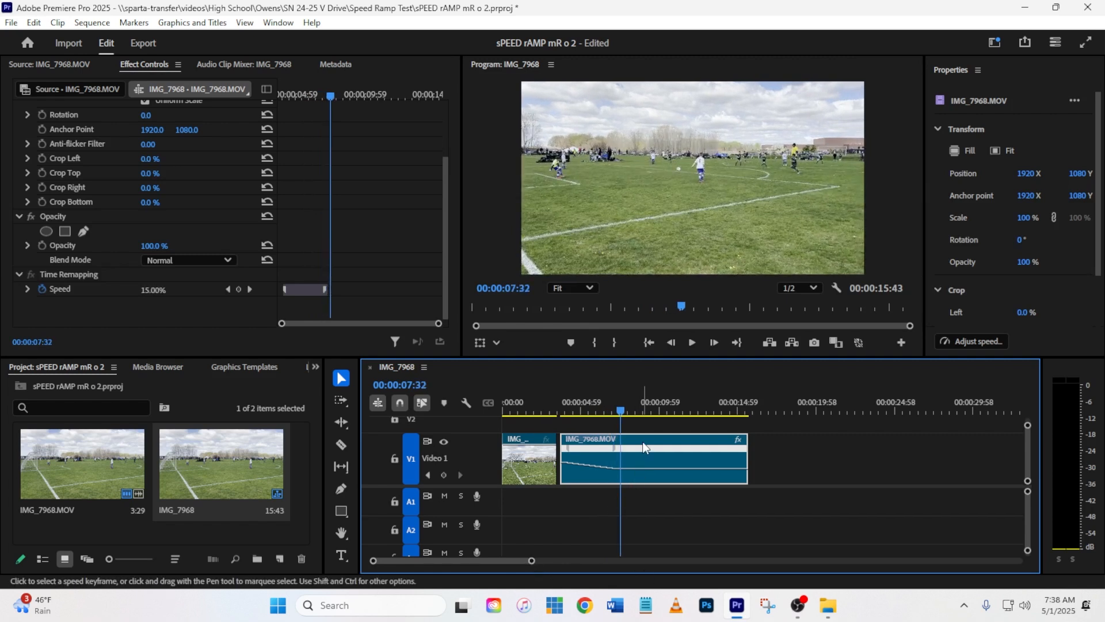
# Step: Move the duplicated clip later on V1, extend its start back to 00:00:04:48, and play the ramp
pyautogui.moveTo(643, 440); pyautogui.dragTo(669, 449)
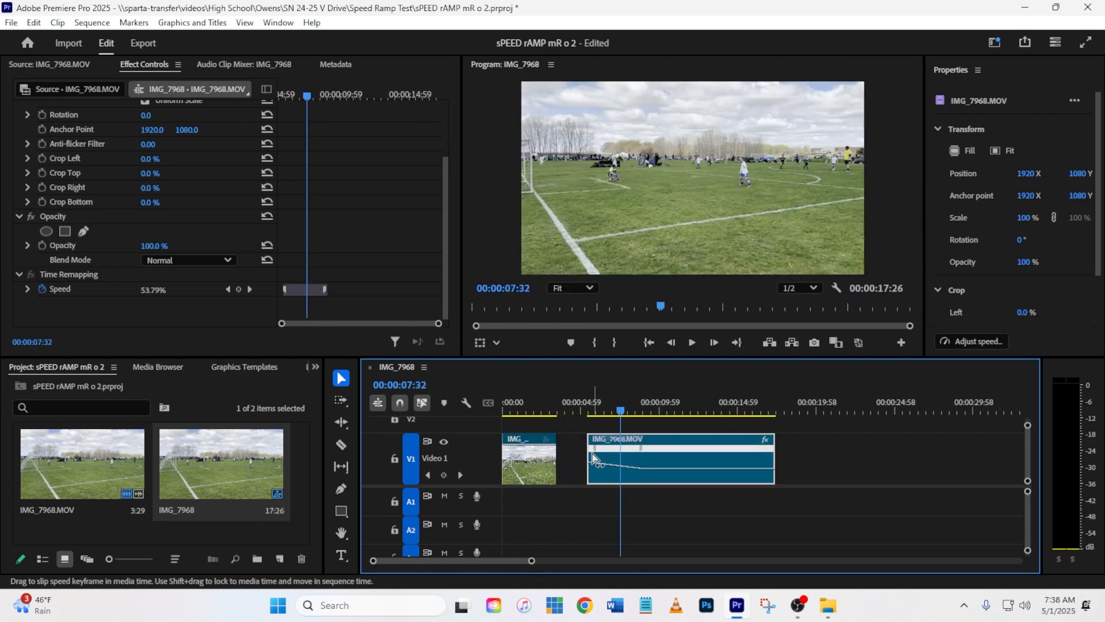
pyautogui.moveTo(583, 454); pyautogui.dragTo(574, 455)
pyautogui.click(573, 405)
pyautogui.press('space')
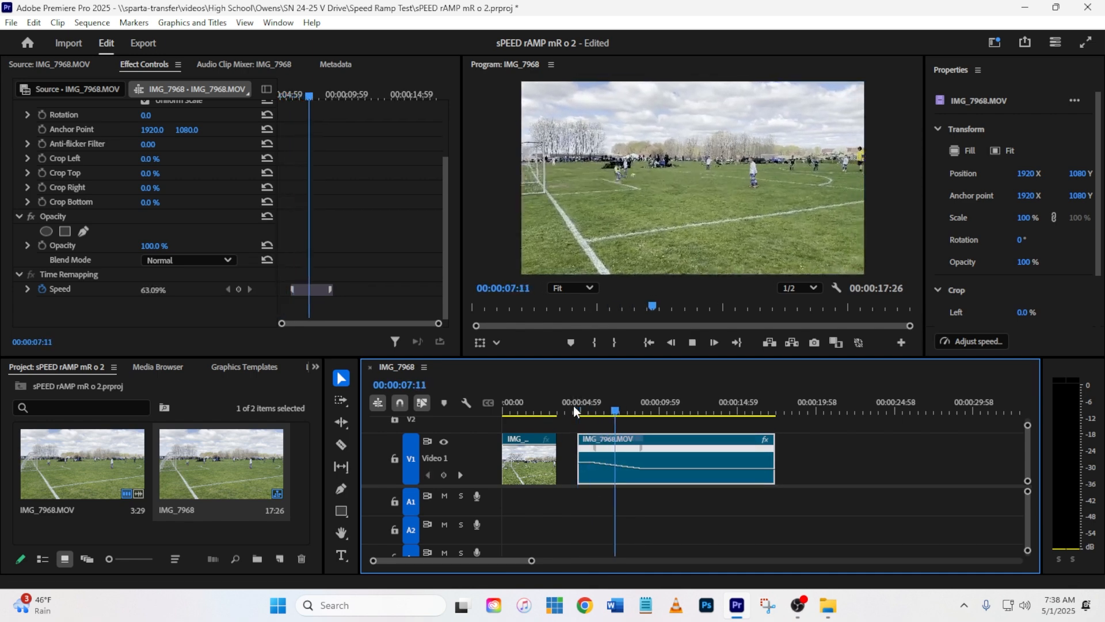
pyautogui.press('space')
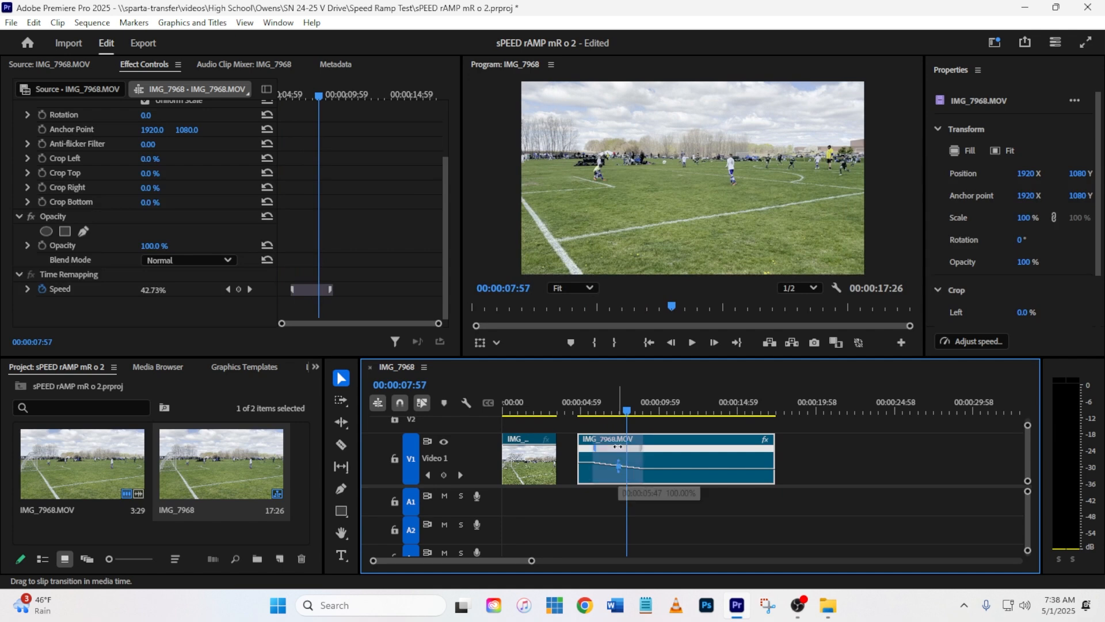
# Step: Slide the slowdown transition closer to the clip's start and play the clip, stopping at 00:00:12:22
pyautogui.moveTo(617, 446); pyautogui.dragTo(605, 450)
pyautogui.moveTo(577, 406); pyautogui.dragTo(569, 407)
pyautogui.press('space')
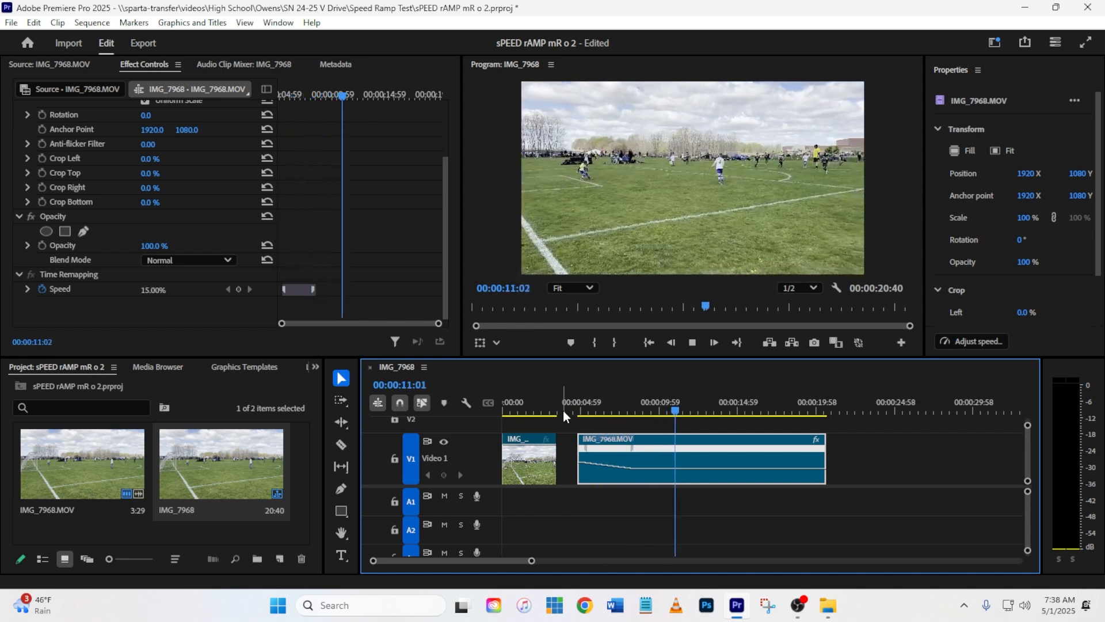
pyautogui.press('space')
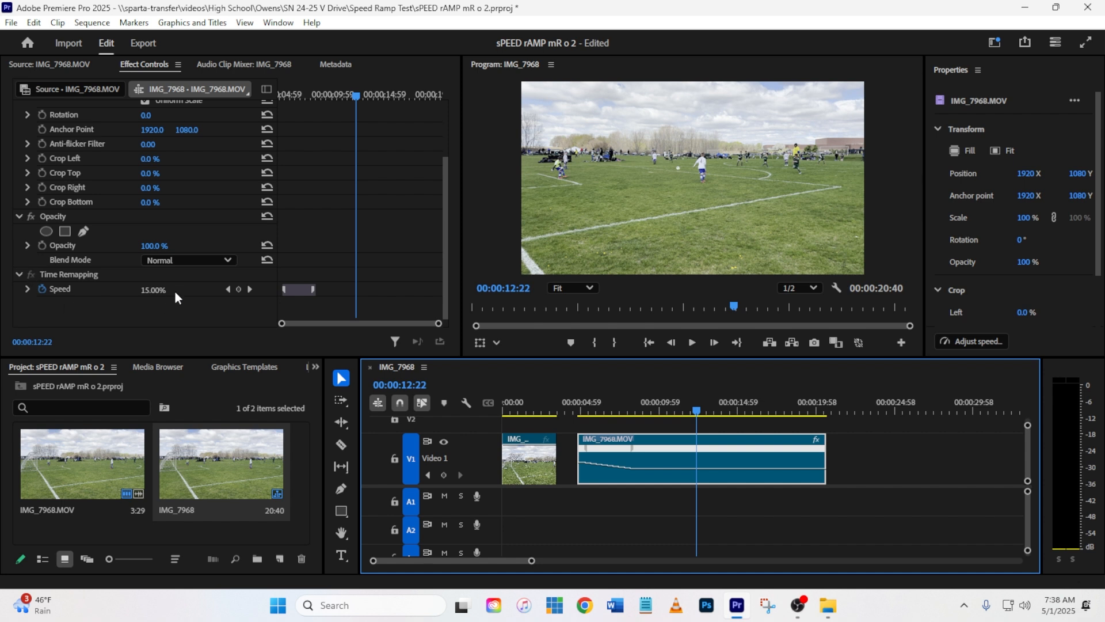
# Step: Add another speed keyframe at 00:00:12:22, split it into a transition, and raise the speed after it to 100%
pyautogui.click(239, 288)
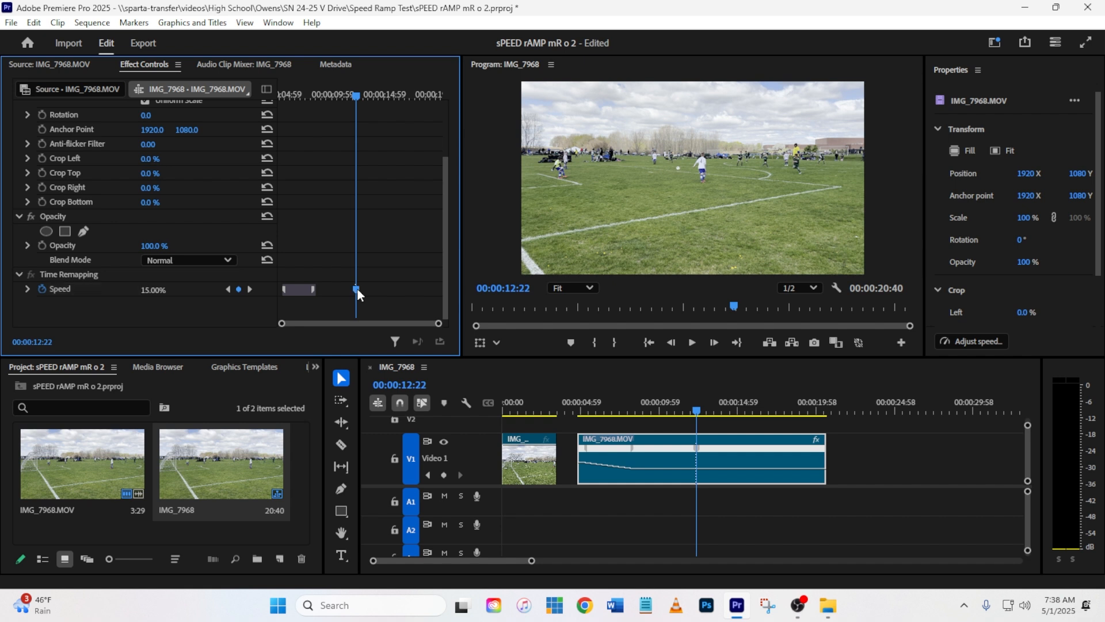
pyautogui.moveTo(357, 289); pyautogui.dragTo(388, 291)
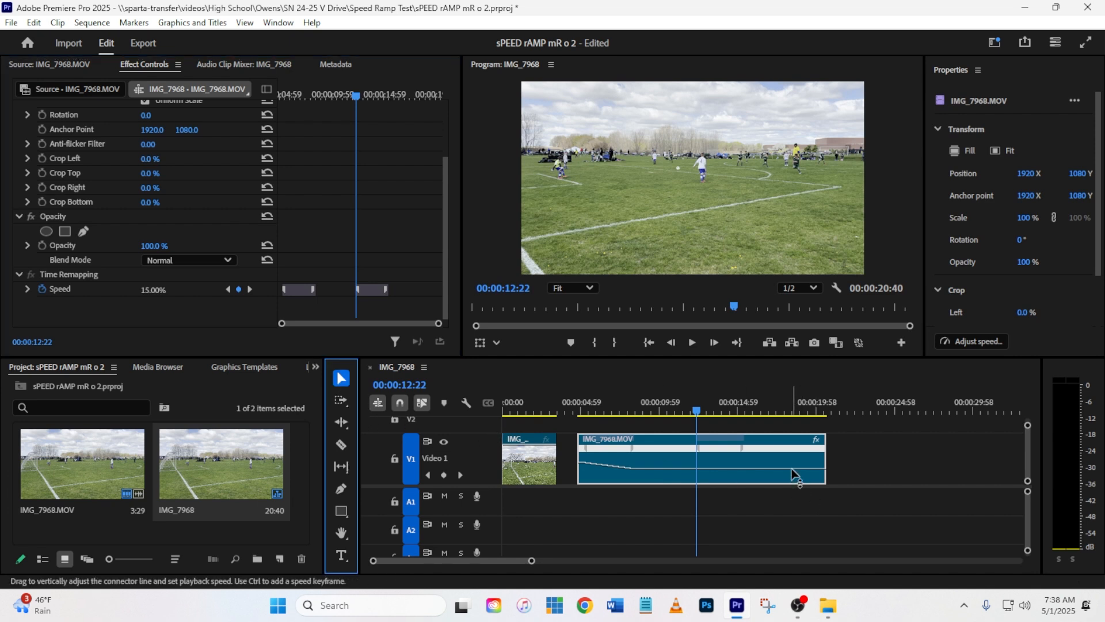
pyautogui.moveTo(792, 473); pyautogui.dragTo(788, 462)
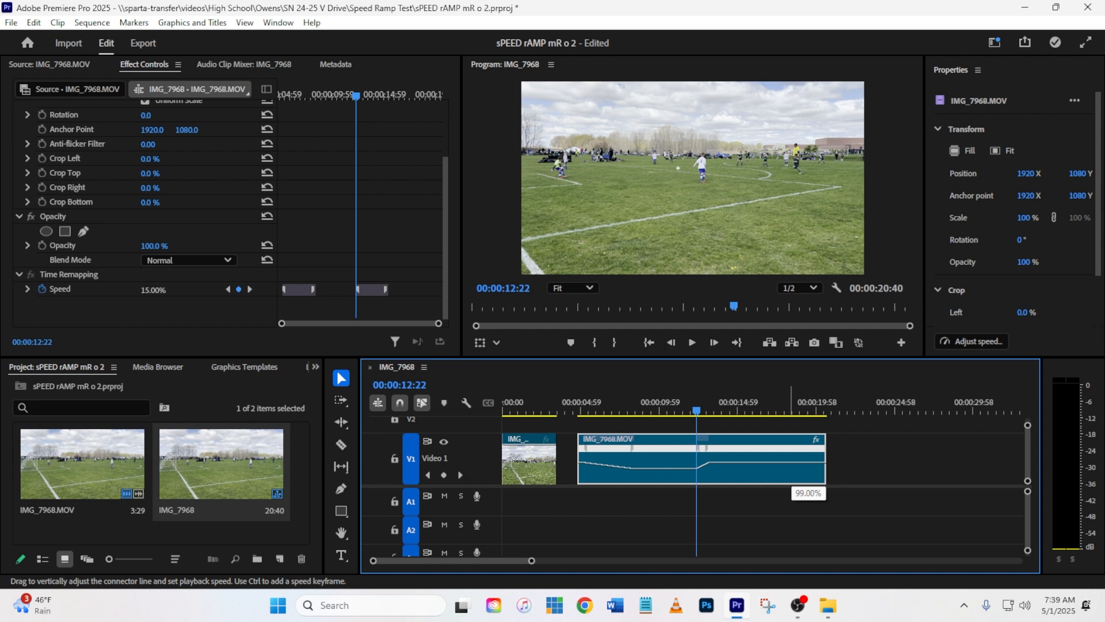
pyautogui.moveTo(788, 453); pyautogui.dragTo(702, 497)
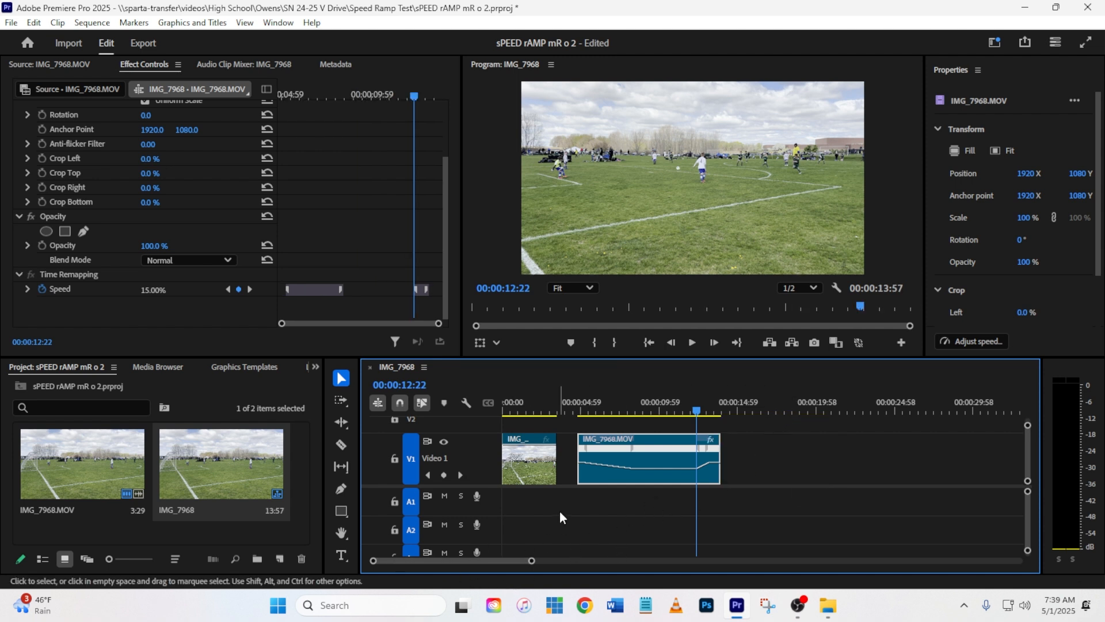
# Step: Lengthen the speed-up transition near the clip's end and smooth its curve with the ease handle
pyautogui.moveTo(701, 453)
pyautogui.mouseDown()
pyautogui.moveTo(690, 455)
pyautogui.moveTo(707, 454)
pyautogui.mouseUp()
pyautogui.moveTo(372, 561); pyautogui.dragTo(406, 562)
pyautogui.click(767, 461)
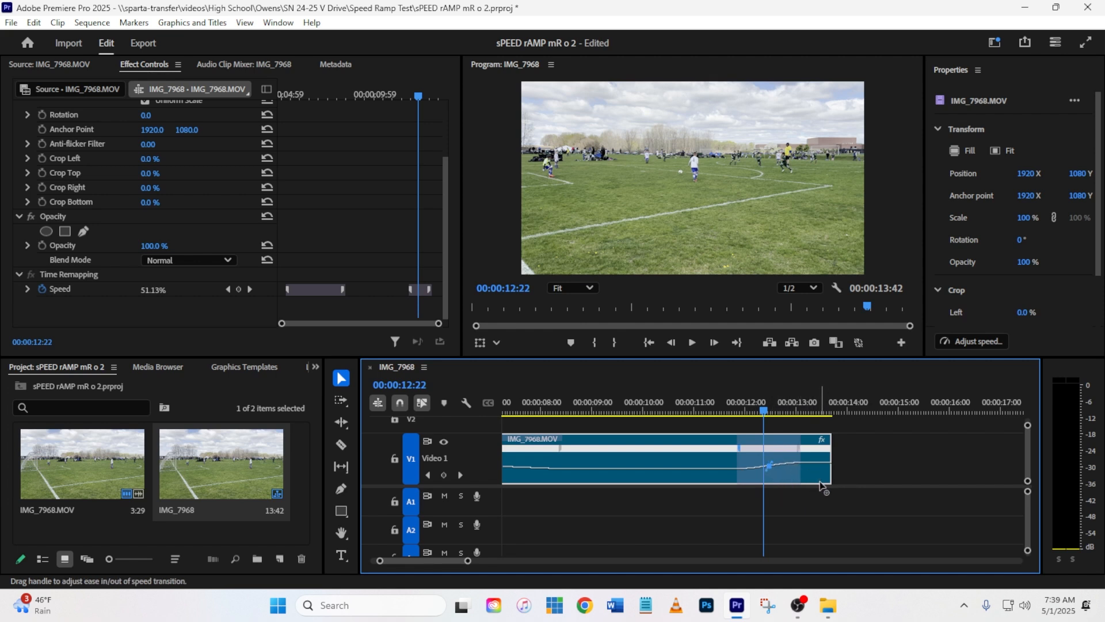
pyautogui.moveTo(819, 481); pyautogui.dragTo(762, 465)
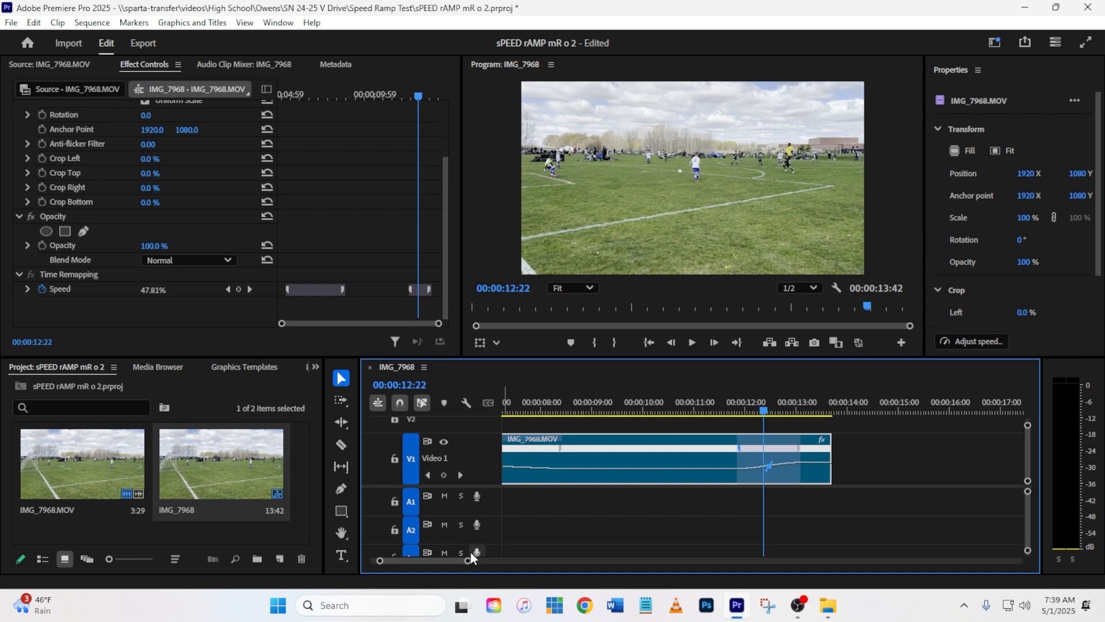
# Step: Play the duplicated clip from 00:00:04:48 to its end to review both speed ramps
pyautogui.moveTo(468, 562); pyautogui.dragTo(532, 561)
pyautogui.click(576, 403)
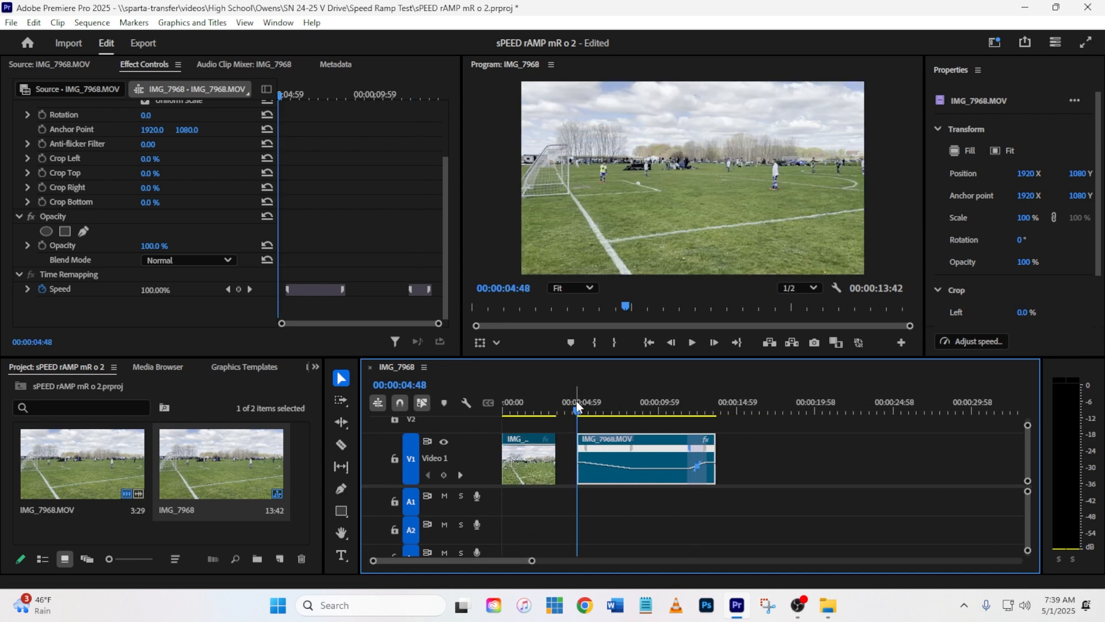
pyautogui.press('space')
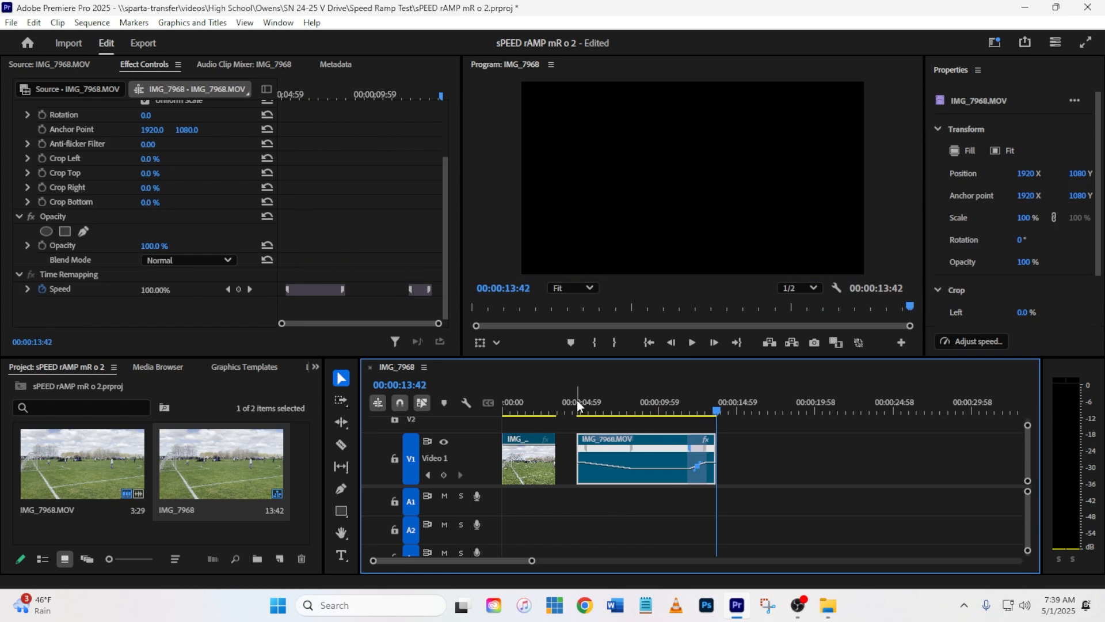
# Step: Slide the speed-up transition slightly earlier and play the clip from shortly before it
pyautogui.moveTo(691, 448); pyautogui.dragTo(684, 450)
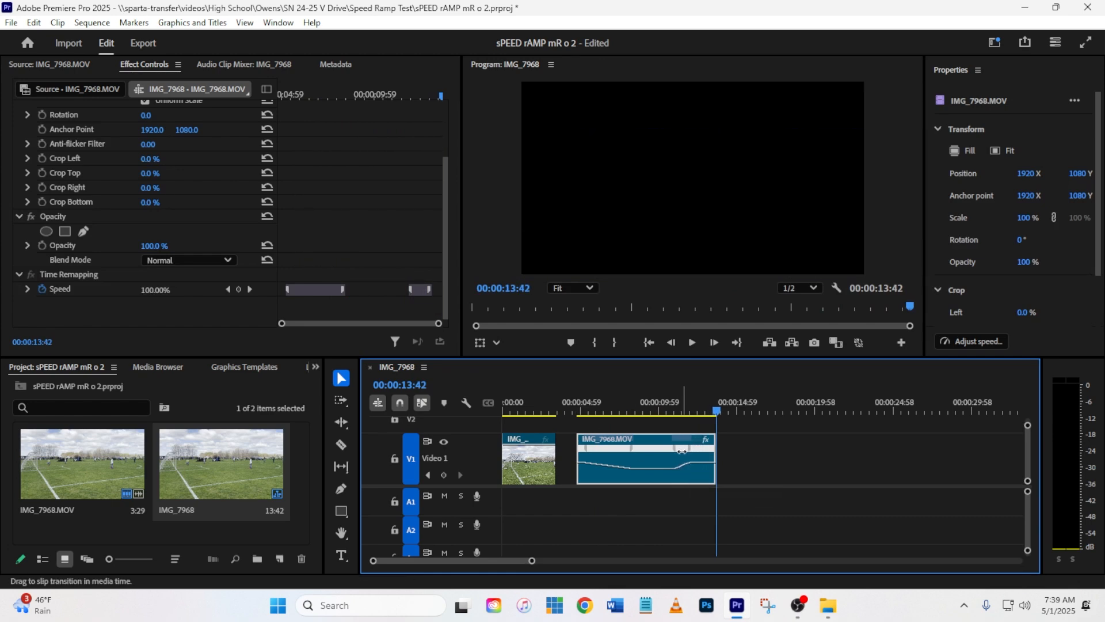
pyautogui.click(657, 405)
pyautogui.press('space')
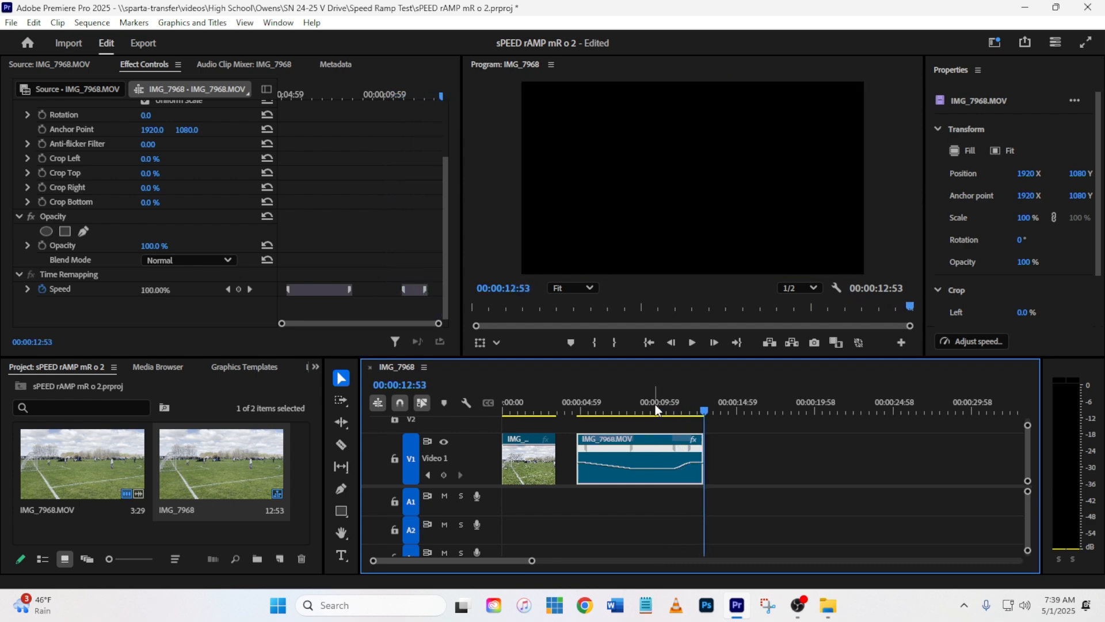
# Step: Slide the speed-up transition earlier once more and play the whole duplicated clip from 00:00:04:48
pyautogui.moveTo(684, 450); pyautogui.dragTo(668, 451)
pyautogui.click(579, 411)
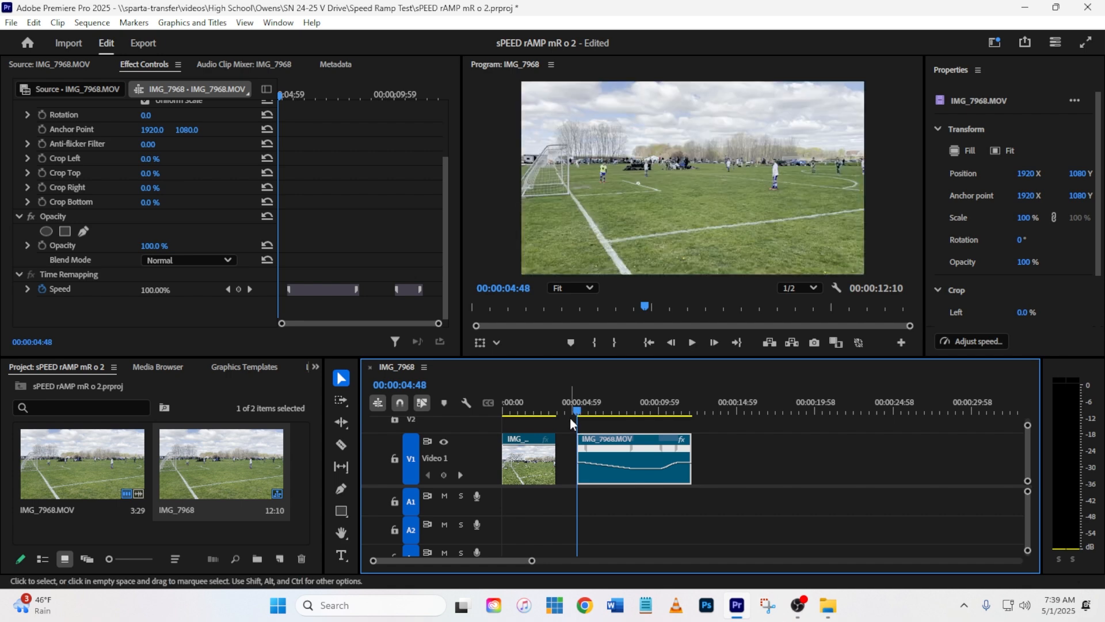
pyautogui.press('space')
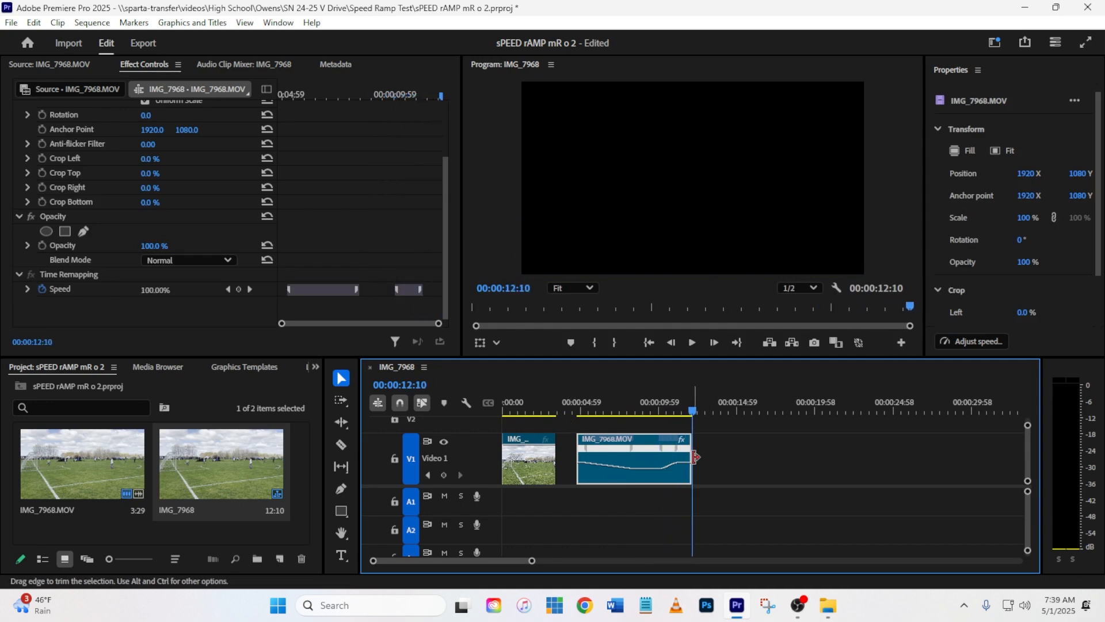
# Step: Extend the duplicated clip's end to 00:00:13:00 and mark the sequence's Out point there
pyautogui.moveTo(692, 459); pyautogui.dragTo(708, 457)
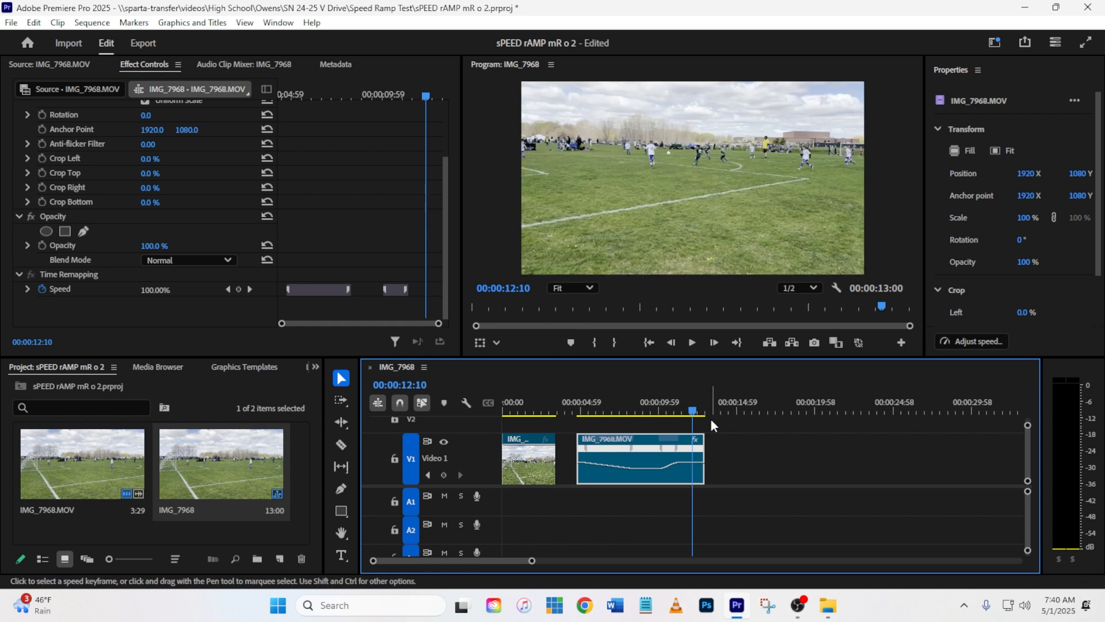
pyautogui.moveTo(693, 412); pyautogui.dragTo(704, 414)
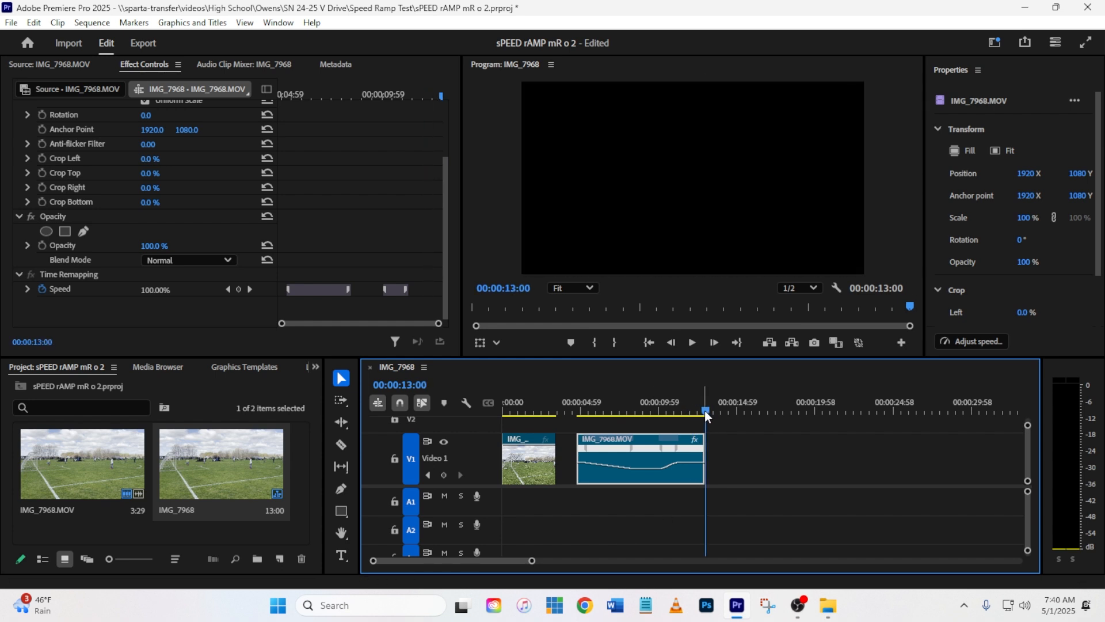
pyautogui.rightClick(704, 410)
pyautogui.click(748, 99)
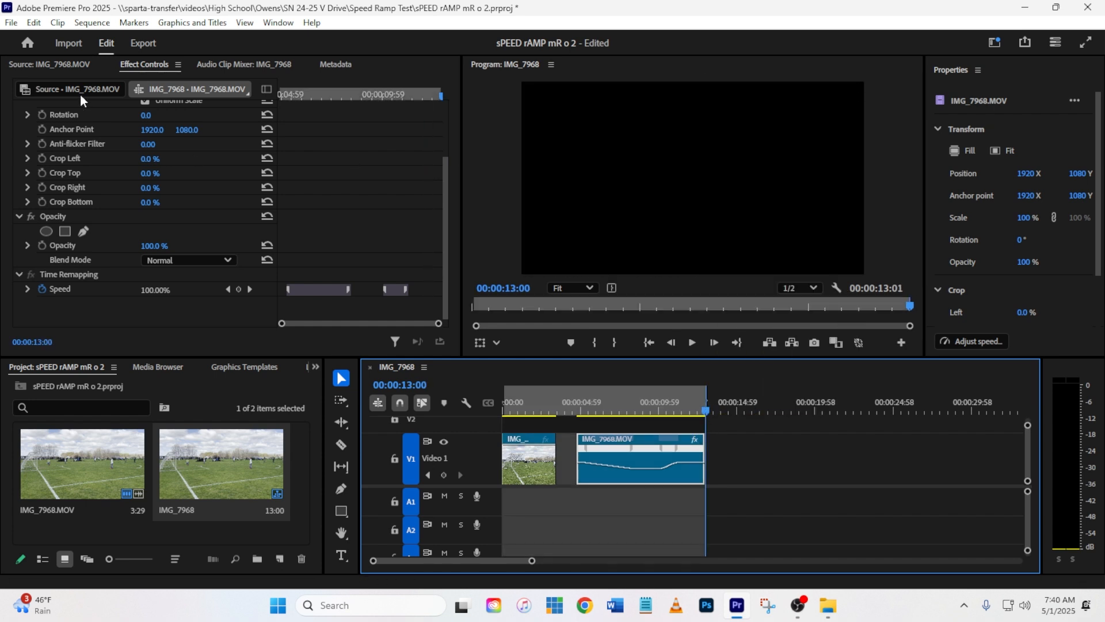
# Step: Export the sequence as an H.264 media file named "sPEED rAMP mR o", keeping both files
pyautogui.click(141, 43)
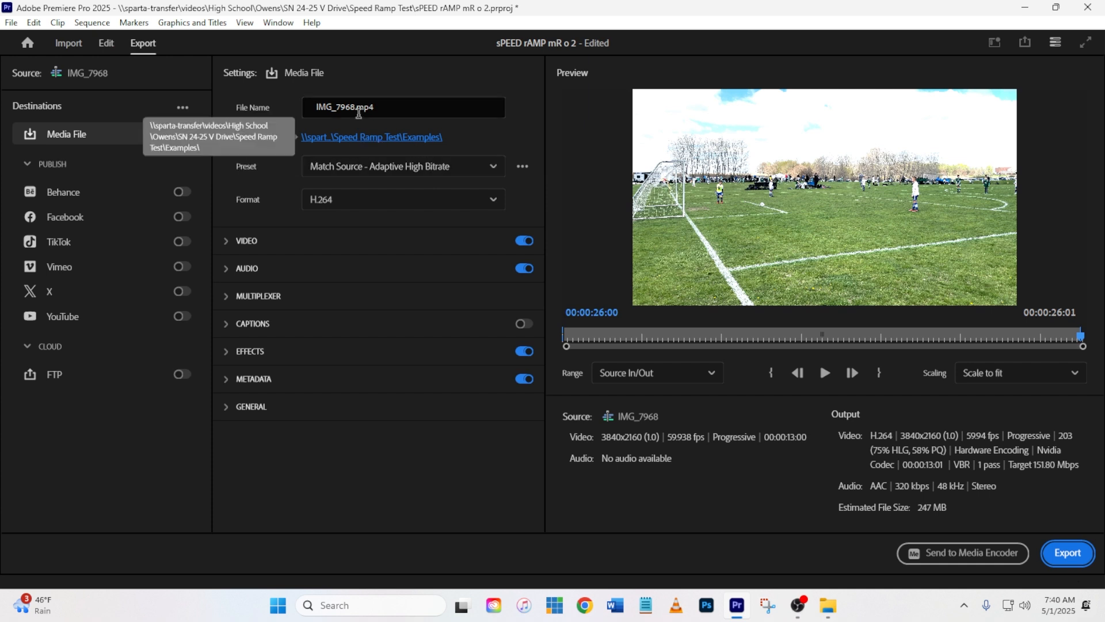
pyautogui.click(401, 105)
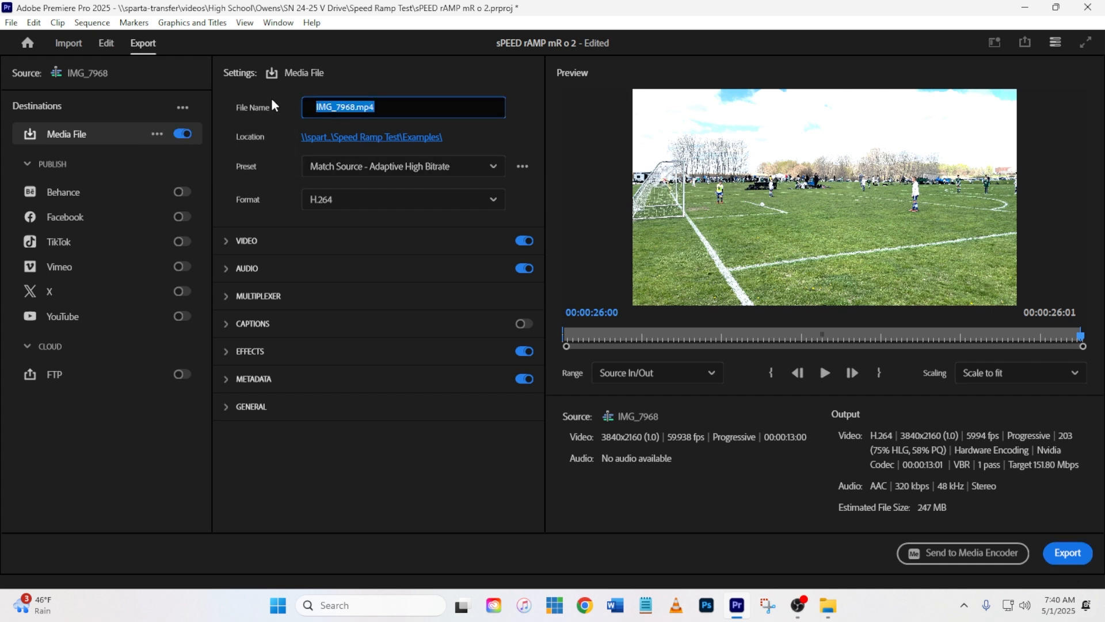
pyautogui.write('sPEED rAMP mR o')
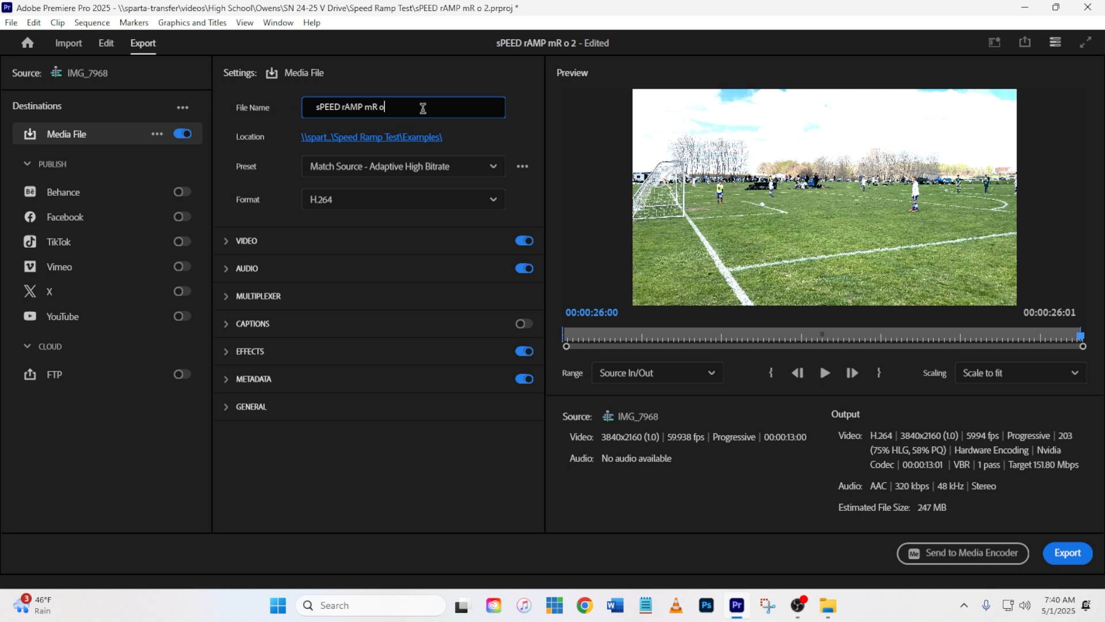
pyautogui.click(1086, 560)
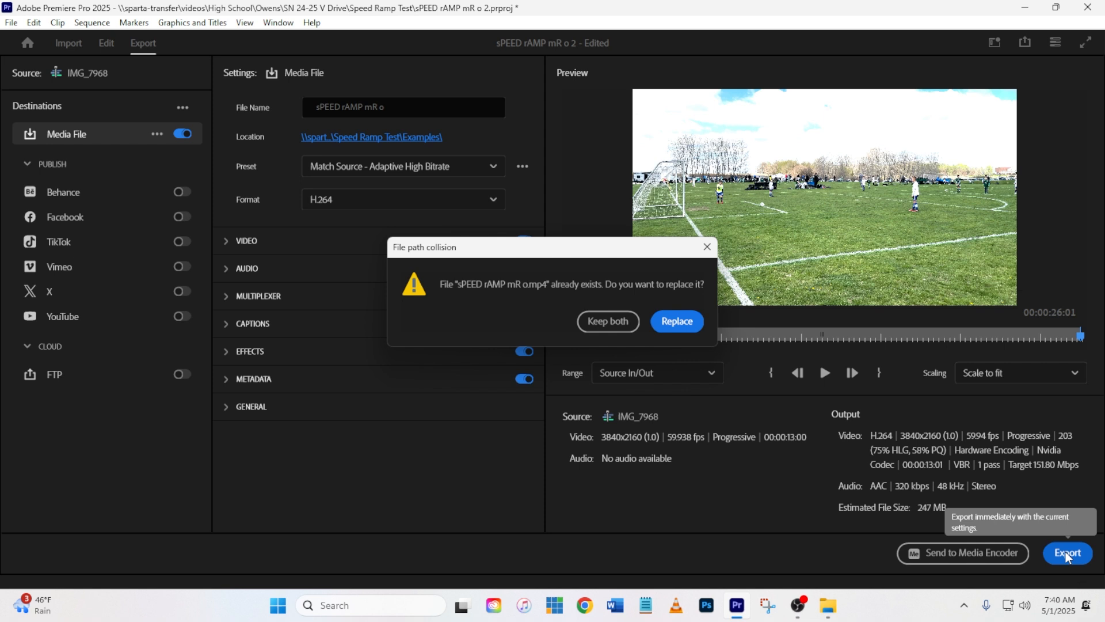
pyautogui.click(611, 322)
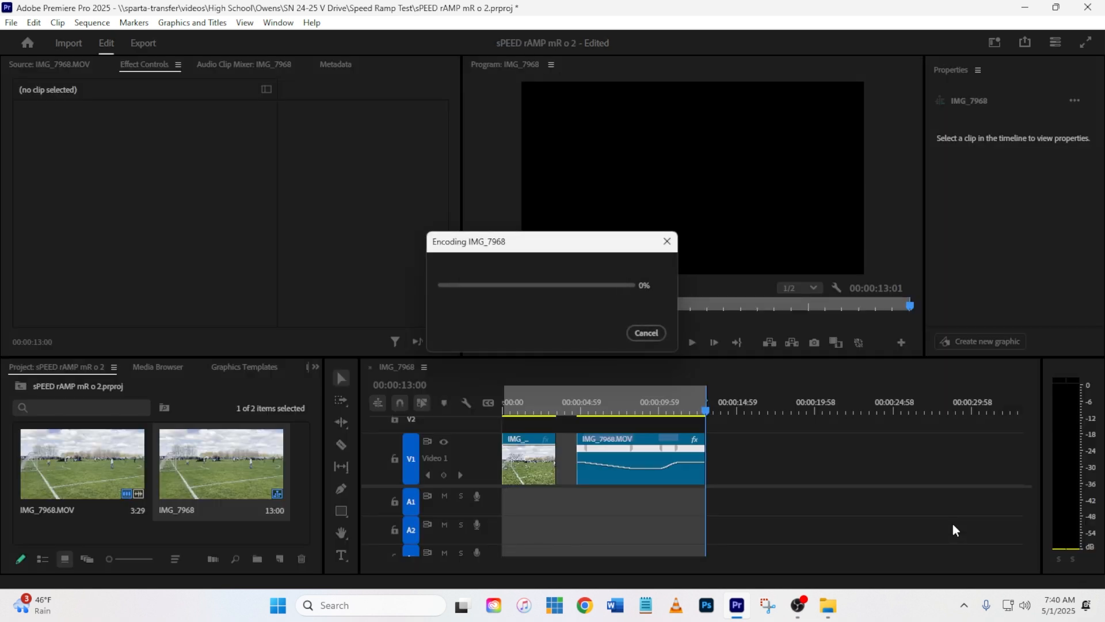